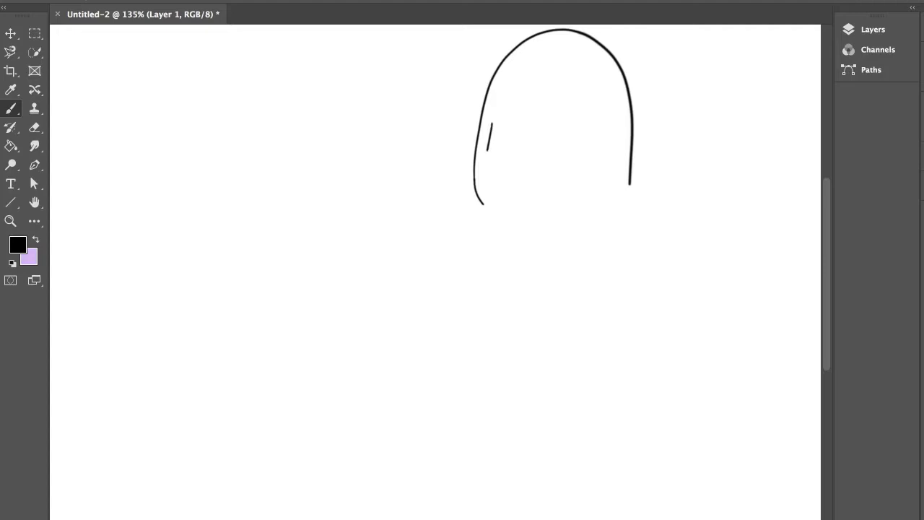
Step: Draw the head's straight-cut fringe, the jagged hair ends beside the face and the pointed face outline
mouse_move(492, 122)
mouse_down()
mouse_move(514, 108)
mouse_move(513, 126)
mouse_move(541, 139)
mouse_move(544, 120)
mouse_move(545, 139)
mouse_move(563, 142)
mouse_move(569, 123)
mouse_move(576, 147)
mouse_up()
mouse_move(537, 117)
mouse_down()
mouse_move(535, 137)
mouse_move(578, 135)
mouse_move(568, 226)
mouse_up()
mouse_move(581, 187)
mouse_down()
mouse_move(580, 223)
mouse_move(590, 218)
mouse_move(593, 173)
mouse_up()
drag(591, 218, 612, 198)
mouse_move(611, 169)
mouse_down()
mouse_move(613, 201)
mouse_move(630, 183)
mouse_up()
mouse_move(492, 127)
mouse_down()
mouse_move(498, 164)
mouse_move(520, 199)
mouse_move(538, 205)
mouse_move(573, 186)
mouse_up()
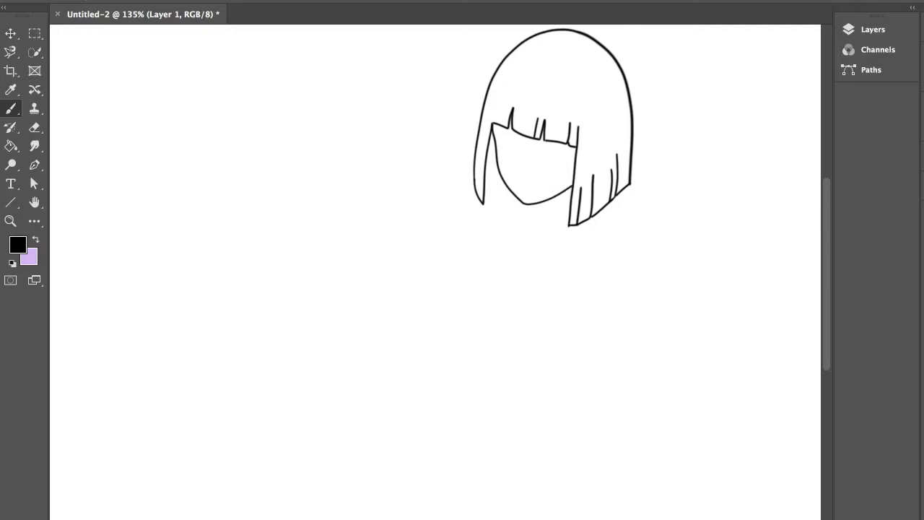
Step: Draw the neck, the V-shaped collar and the outline of the shoulder beside the shorter hair strand
mouse_move(531, 205)
mouse_down()
mouse_move(549, 222)
mouse_move(565, 192)
mouse_move(571, 206)
mouse_up()
mouse_move(500, 179)
mouse_down()
mouse_move(537, 236)
mouse_move(568, 225)
mouse_up()
mouse_move(484, 195)
mouse_down()
mouse_move(503, 178)
mouse_move(460, 189)
mouse_move(476, 270)
mouse_up()
drag(450, 201, 466, 192)
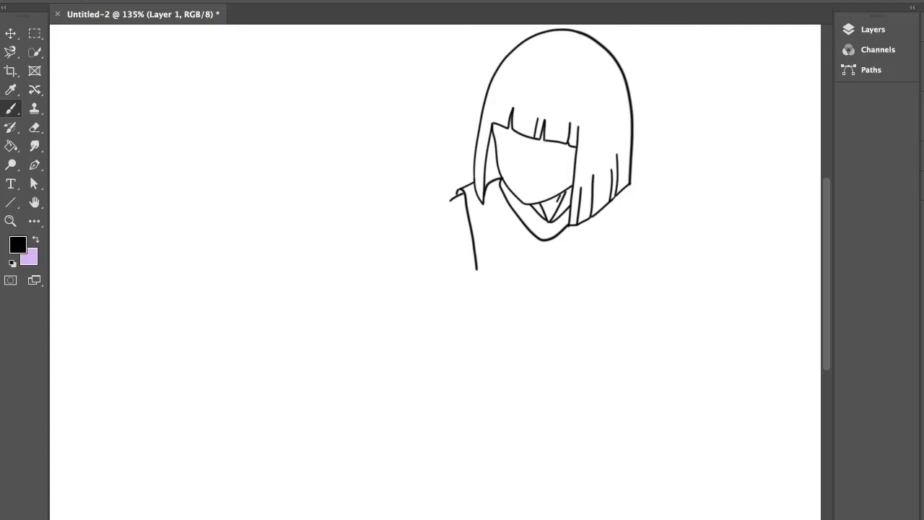
Step: Draw the figure's bent sleeve below the longer hair, with its fold lines, elbow and torso edge
drag(618, 201, 596, 257)
mouse_move(616, 209)
mouse_down()
mouse_move(623, 221)
mouse_move(592, 272)
mouse_up()
drag(597, 235, 570, 354)
drag(592, 294, 614, 261)
drag(627, 218, 640, 312)
mouse_move(577, 340)
mouse_down()
mouse_move(624, 312)
mouse_move(645, 339)
mouse_move(626, 378)
mouse_up()
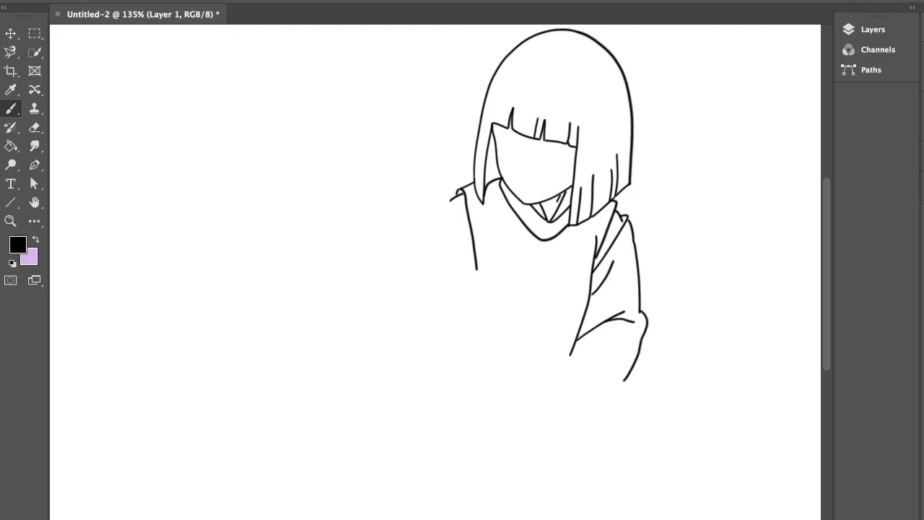
Step: Draw the open leaf wrapper below the torso, with bumpy-edged rice balls inside it
mouse_move(561, 392)
mouse_down()
mouse_move(638, 350)
mouse_move(562, 391)
mouse_move(623, 373)
mouse_move(639, 348)
mouse_up()
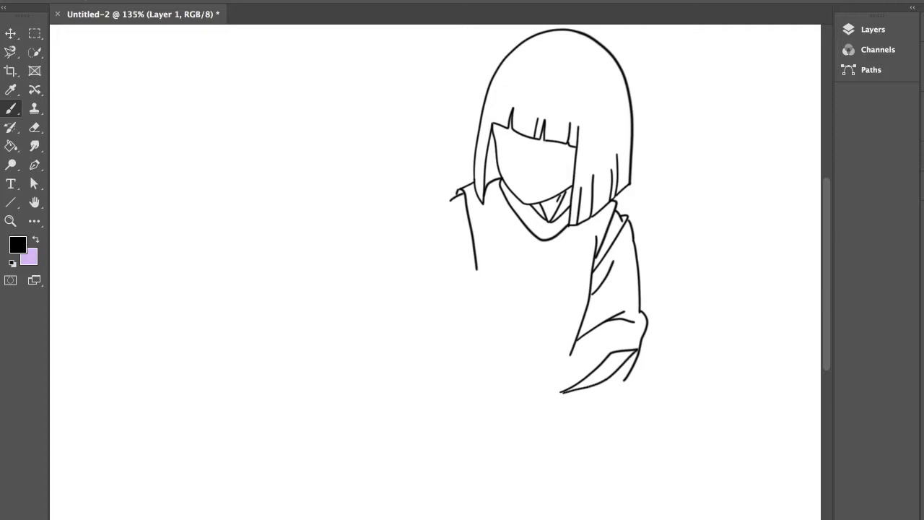
drag(506, 374, 561, 393)
mouse_move(489, 335)
mouse_down()
mouse_move(505, 373)
mouse_move(499, 339)
mouse_move(515, 344)
mouse_move(560, 393)
mouse_up()
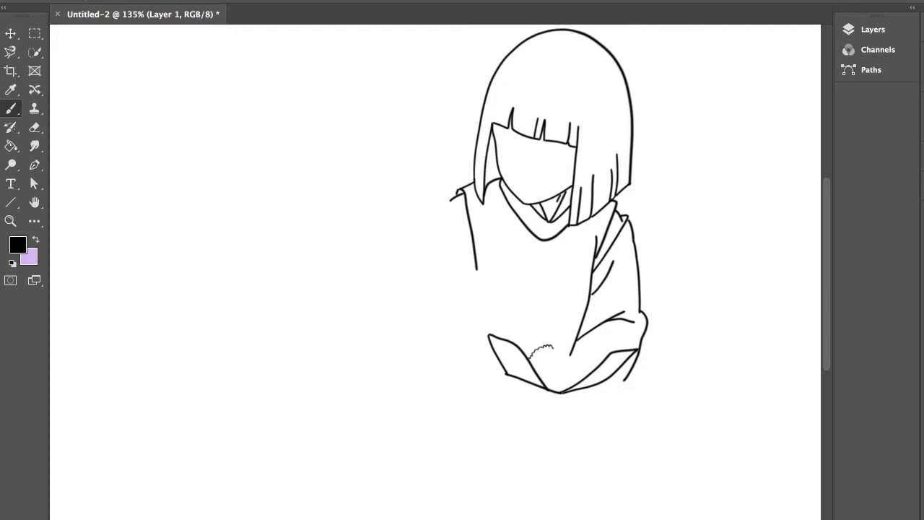
mouse_move(561, 370)
mouse_down()
mouse_move(579, 349)
mouse_move(594, 360)
mouse_up()
drag(545, 382, 558, 379)
Step: Draw the hand and finger lines around the rice balls, and add fold lines to the wrapper
mouse_move(520, 326)
mouse_down()
mouse_move(527, 357)
mouse_move(530, 335)
mouse_move(541, 332)
mouse_move(552, 347)
mouse_move(615, 337)
mouse_move(628, 351)
mouse_move(582, 348)
mouse_move(590, 344)
mouse_move(621, 383)
mouse_move(619, 374)
mouse_move(562, 405)
mouse_move(543, 396)
mouse_up()
key(super+z)
drag(556, 336, 572, 301)
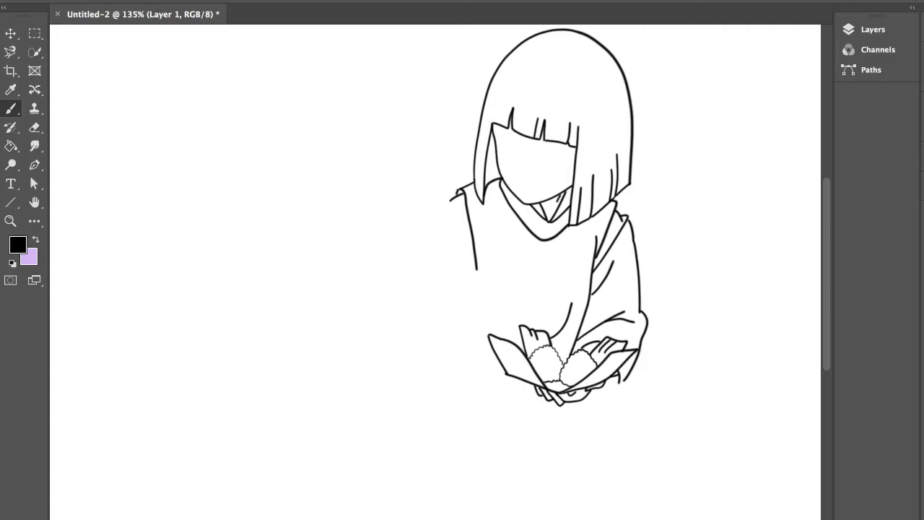
mouse_move(504, 341)
mouse_down()
mouse_move(515, 365)
mouse_move(499, 357)
mouse_move(528, 381)
mouse_up()
mouse_move(618, 352)
mouse_down()
mouse_move(601, 373)
mouse_move(624, 361)
mouse_up()
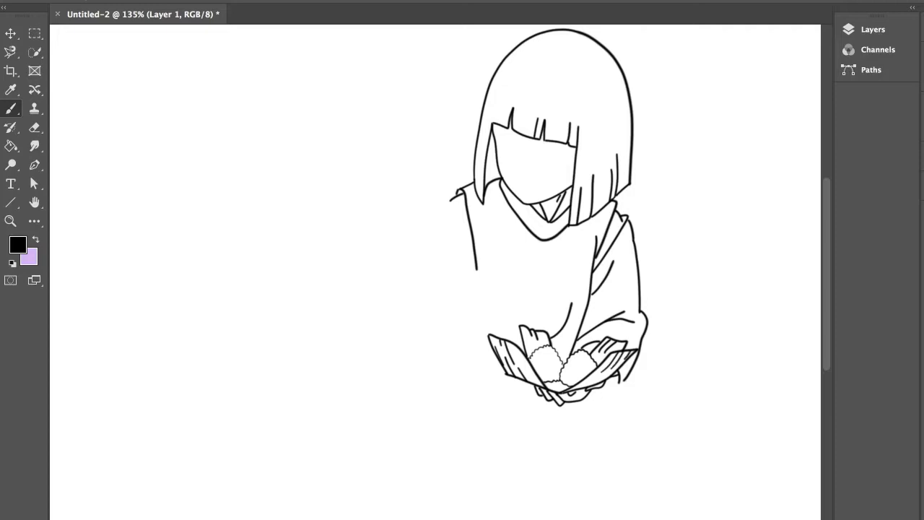
Step: Draw the figure's other shoulder and sleeve, the robe's front line and its lower edge beneath the wrapper
mouse_move(418, 232)
mouse_down()
mouse_move(447, 195)
mouse_move(472, 276)
mouse_move(479, 248)
mouse_move(472, 281)
mouse_move(460, 265)
mouse_move(470, 290)
mouse_move(457, 338)
mouse_move(467, 349)
mouse_move(455, 361)
mouse_move(498, 359)
mouse_up()
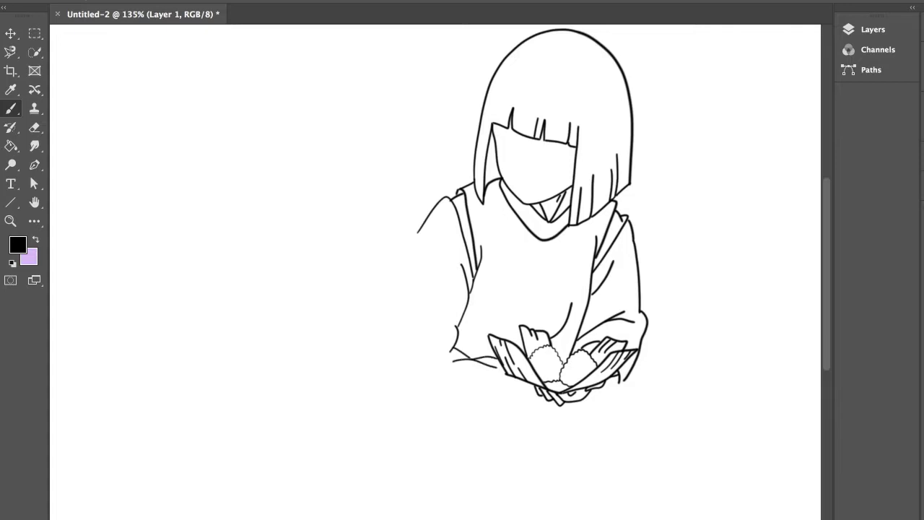
mouse_move(507, 189)
mouse_down()
mouse_move(483, 353)
mouse_move(530, 396)
mouse_up()
mouse_move(455, 402)
mouse_down()
mouse_move(498, 390)
mouse_move(546, 412)
mouse_move(582, 405)
mouse_move(622, 380)
mouse_up()
Step: Draw the two bent, baggy trouser legs below the robe, with fold lines near their hems
drag(439, 445, 453, 474)
mouse_move(442, 441)
mouse_down()
mouse_move(463, 459)
mouse_move(447, 472)
mouse_move(466, 494)
mouse_move(522, 501)
mouse_up()
mouse_move(551, 414)
mouse_down()
mouse_move(543, 488)
mouse_move(514, 500)
mouse_up()
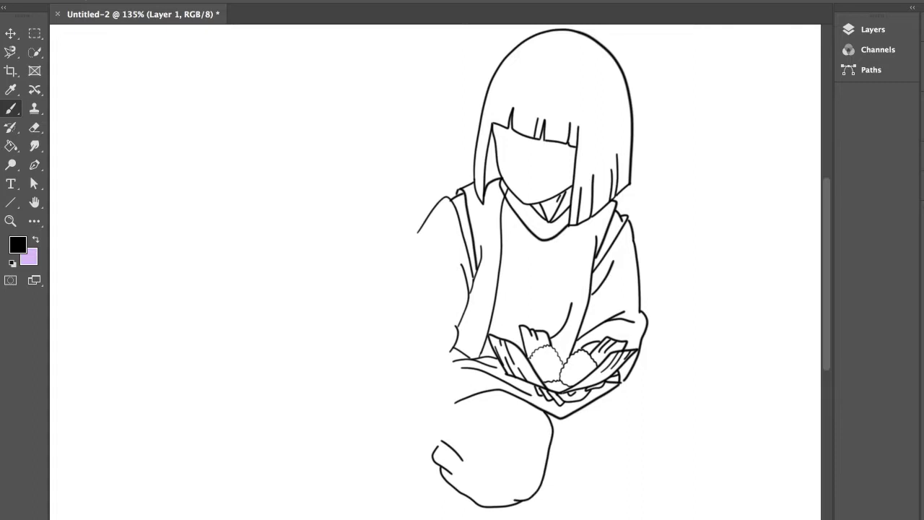
mouse_move(551, 456)
mouse_down()
mouse_move(576, 454)
mouse_move(590, 467)
mouse_move(621, 461)
mouse_move(608, 491)
mouse_move(610, 473)
mouse_move(654, 489)
mouse_move(626, 491)
mouse_move(669, 478)
mouse_move(678, 440)
mouse_move(653, 397)
mouse_move(621, 381)
mouse_up()
key(super+z)
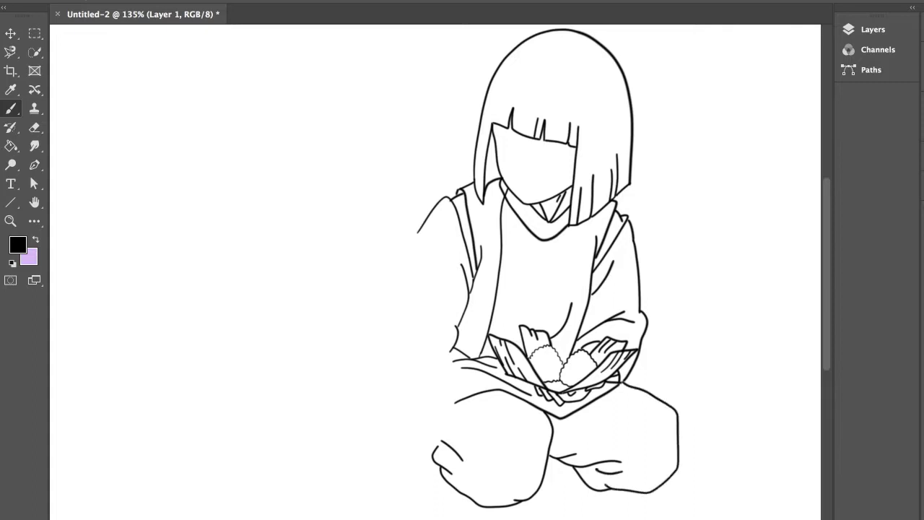
Step: Draw the crouching figure's ankles and sandalled feet with tied straps below the trouser legs
drag(549, 467, 578, 477)
drag(529, 499, 530, 509)
mouse_move(561, 474)
mouse_down()
mouse_move(562, 519)
mouse_move(530, 509)
mouse_move(562, 514)
mouse_move(574, 503)
mouse_move(543, 519)
mouse_up()
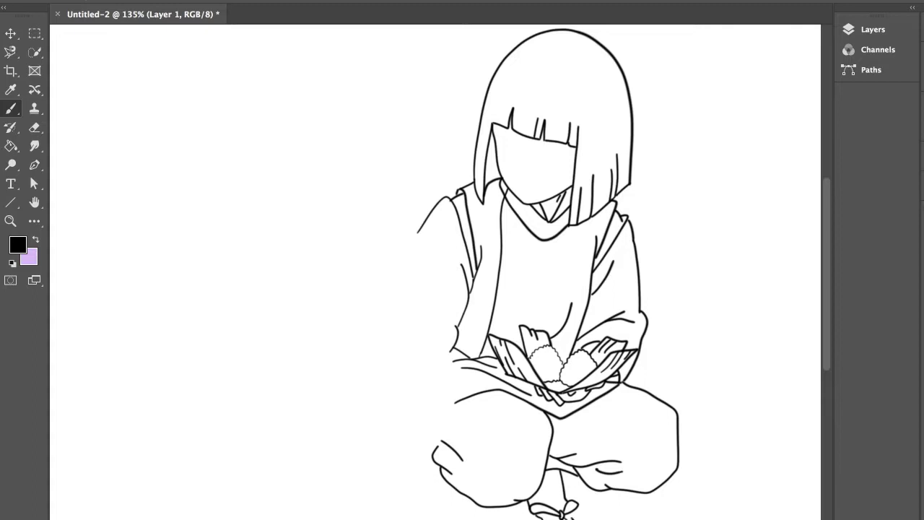
drag(569, 512, 584, 514)
drag(515, 508, 527, 519)
mouse_move(456, 486)
mouse_down()
mouse_move(453, 518)
mouse_move(483, 519)
mouse_up()
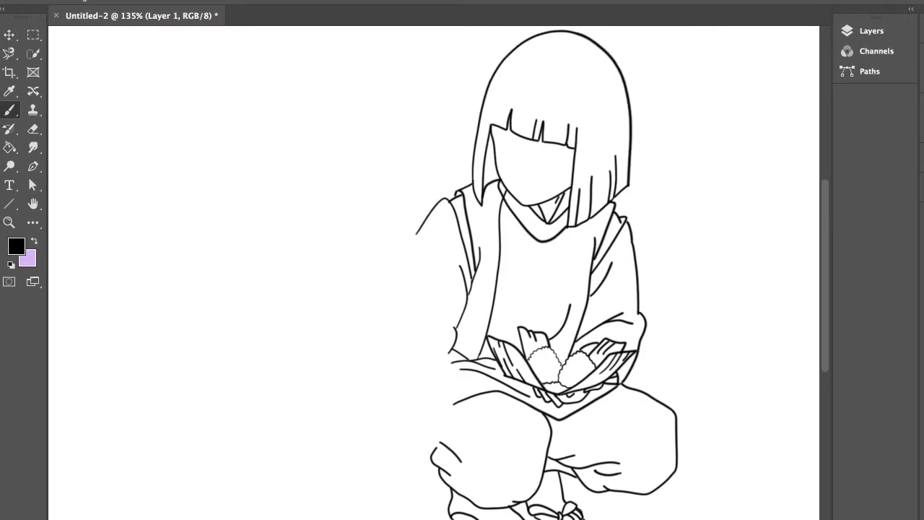
drag(454, 517, 496, 516)
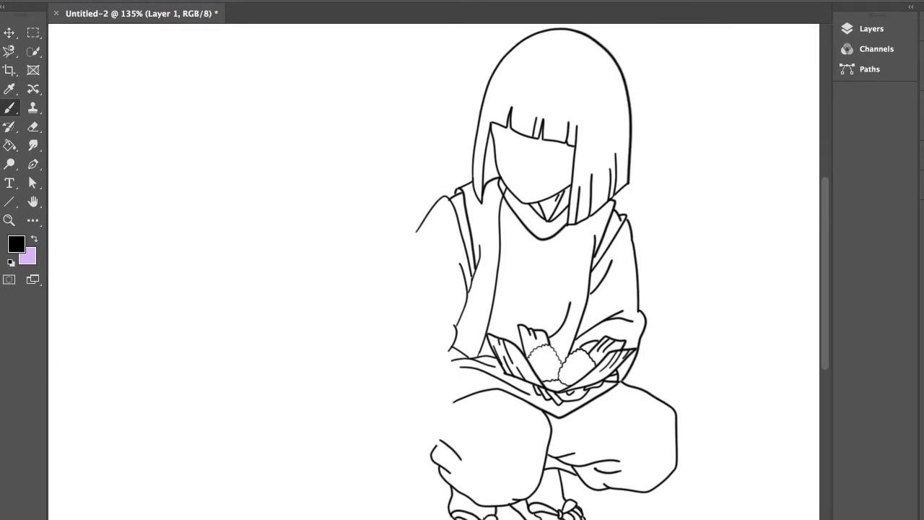
Step: Start a second figure beside the first by drawing its side hair strands, jagged fringe and rounded face outline
click(756, 485)
mouse_move(277, 185)
mouse_down()
mouse_move(285, 253)
mouse_move(284, 194)
mouse_up()
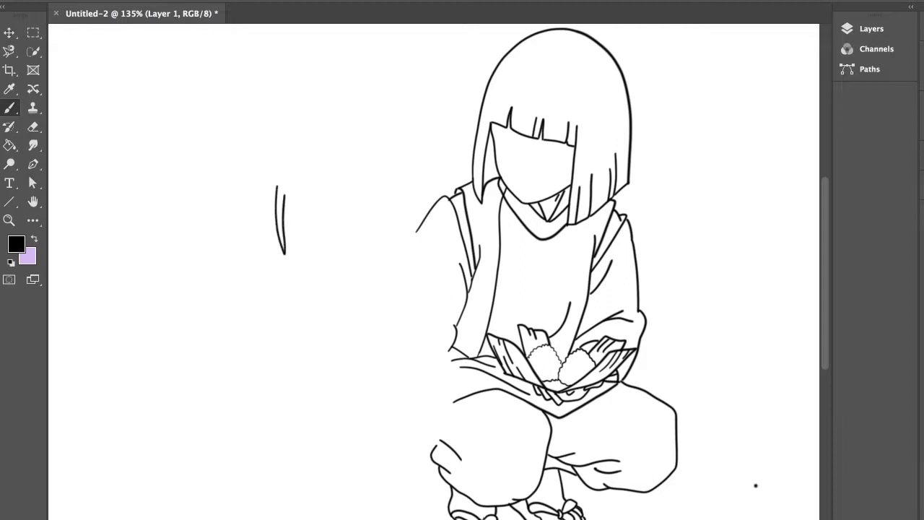
mouse_move(284, 247)
mouse_down()
mouse_move(290, 258)
mouse_move(298, 154)
mouse_move(303, 186)
mouse_move(316, 151)
mouse_move(320, 174)
mouse_move(325, 148)
mouse_move(336, 179)
mouse_move(345, 134)
mouse_move(355, 177)
mouse_move(364, 170)
mouse_move(366, 183)
mouse_move(375, 150)
mouse_move(379, 180)
mouse_move(386, 150)
mouse_move(387, 184)
mouse_up()
key(super+z)
key(super+z)
drag(290, 231, 336, 254)
mouse_move(387, 173)
mouse_down()
mouse_move(372, 231)
mouse_move(337, 255)
mouse_up()
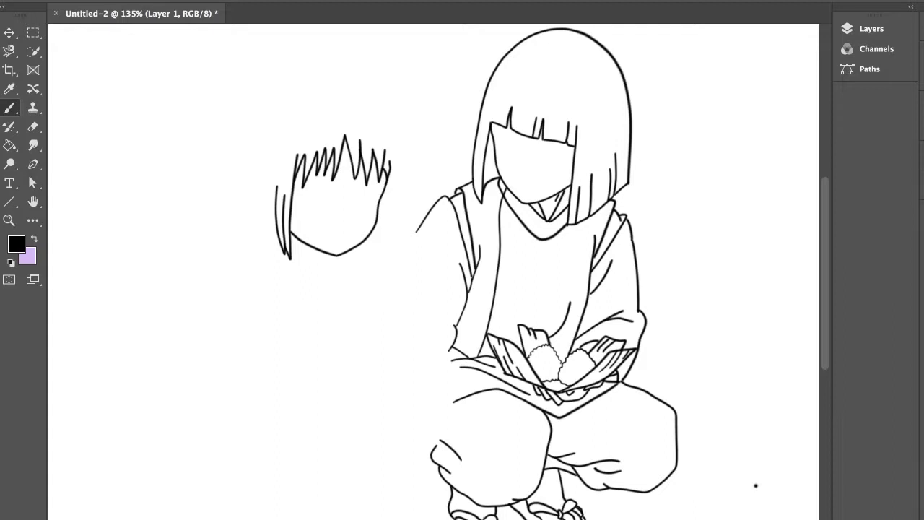
Step: Draw the second figure's remaining side strands, the rounded top of the head and the ear
drag(377, 225, 371, 259)
drag(396, 164, 371, 259)
drag(398, 166, 395, 185)
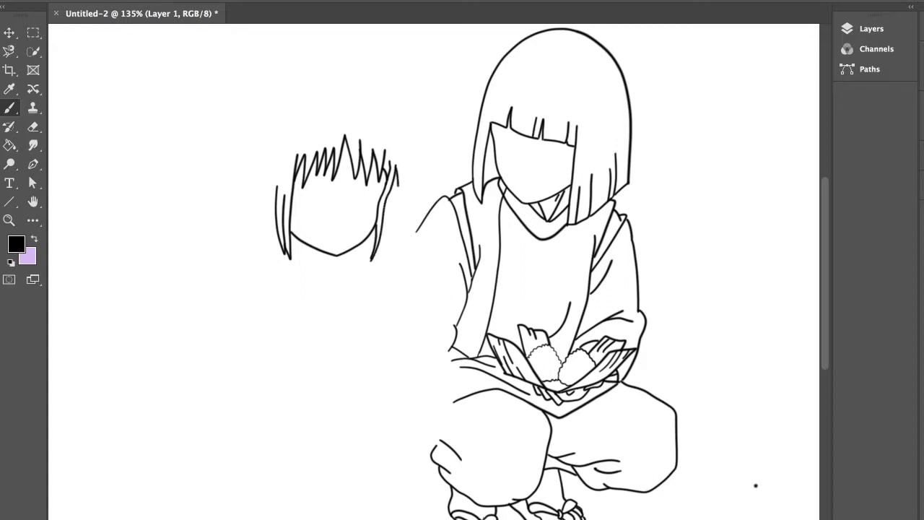
mouse_move(299, 86)
mouse_down()
mouse_move(347, 82)
mouse_move(388, 115)
mouse_move(404, 188)
mouse_up()
mouse_move(257, 174)
mouse_down()
mouse_move(267, 112)
mouse_move(299, 86)
mouse_move(270, 197)
mouse_move(276, 225)
mouse_move(265, 174)
mouse_move(257, 196)
mouse_move(271, 215)
mouse_up()
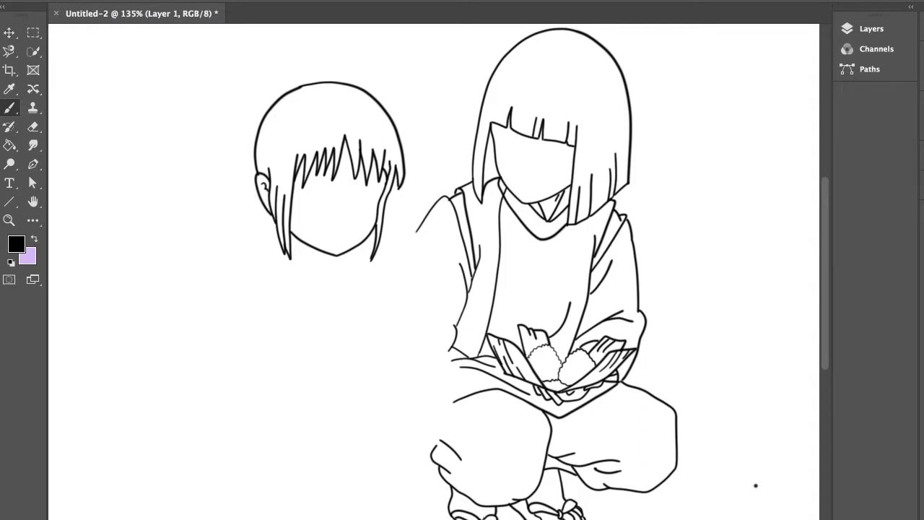
Step: Draw the second figure's neck, V-shaped collar and the start of the shoulder line
drag(320, 254, 335, 261)
mouse_move(290, 238)
mouse_down()
mouse_move(320, 282)
mouse_move(349, 252)
mouse_up()
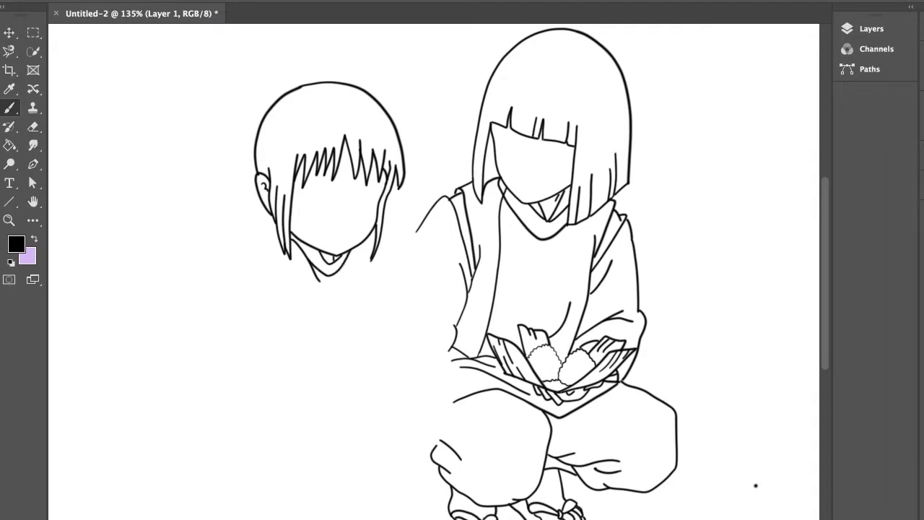
drag(276, 227, 250, 240)
Step: Draw the second figure's ponytail with a gathered hair tie and pointed strand ends
mouse_move(293, 88)
mouse_down()
mouse_move(306, 84)
mouse_move(278, 85)
mouse_move(295, 81)
mouse_up()
mouse_move(301, 71)
mouse_down()
mouse_move(265, 84)
mouse_move(236, 134)
mouse_move(222, 182)
mouse_move(229, 205)
mouse_up()
mouse_move(236, 169)
mouse_down()
mouse_move(226, 201)
mouse_move(234, 181)
mouse_move(238, 222)
mouse_up()
key(super+z)
drag(238, 222, 243, 191)
Step: Draw the second figure's shoulder strap, wide bent sleeve with its cuff opening, and forearm reaching across the lap
mouse_move(241, 199)
mouse_down()
mouse_move(250, 229)
mouse_move(264, 220)
mouse_move(268, 228)
mouse_move(261, 236)
mouse_move(277, 286)
mouse_up()
mouse_move(248, 237)
mouse_down()
mouse_move(275, 284)
mouse_move(280, 315)
mouse_up()
drag(286, 277, 281, 303)
mouse_move(248, 245)
mouse_down()
mouse_move(202, 377)
mouse_move(240, 408)
mouse_up()
drag(246, 239, 211, 337)
mouse_move(265, 281)
mouse_down()
mouse_move(279, 298)
mouse_move(273, 343)
mouse_up()
drag(224, 366, 273, 341)
mouse_move(240, 408)
mouse_down()
mouse_move(250, 355)
mouse_move(269, 341)
mouse_move(244, 404)
mouse_move(265, 374)
mouse_move(304, 355)
mouse_move(320, 324)
mouse_up()
key(ctrl+z)
drag(270, 345, 319, 327)
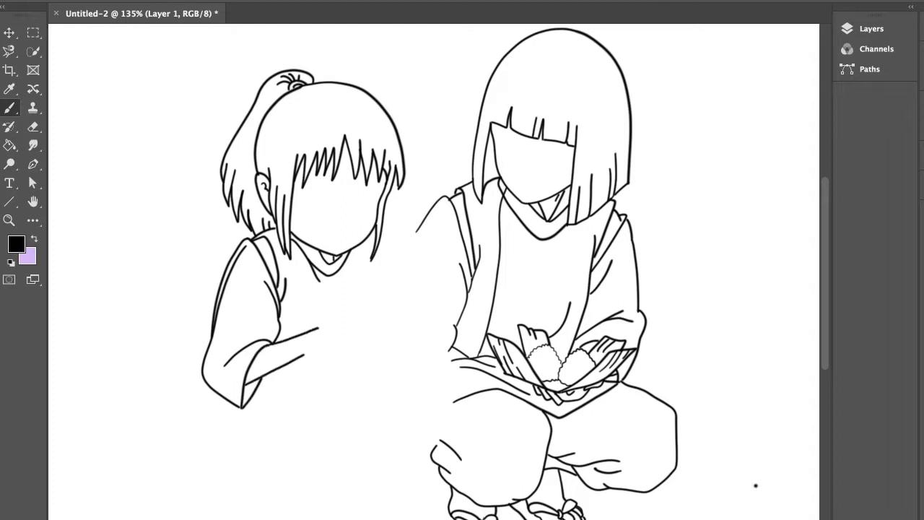
Step: Draw the far side of the second figure's torso and the outline of the nearer bent knee
drag(372, 241, 361, 306)
mouse_move(252, 454)
mouse_down()
mouse_move(272, 386)
mouse_move(333, 345)
mouse_move(358, 346)
mouse_move(381, 367)
mouse_move(365, 441)
mouse_up()
mouse_move(319, 376)
mouse_down()
mouse_move(287, 421)
mouse_move(289, 450)
mouse_move(352, 471)
mouse_up()
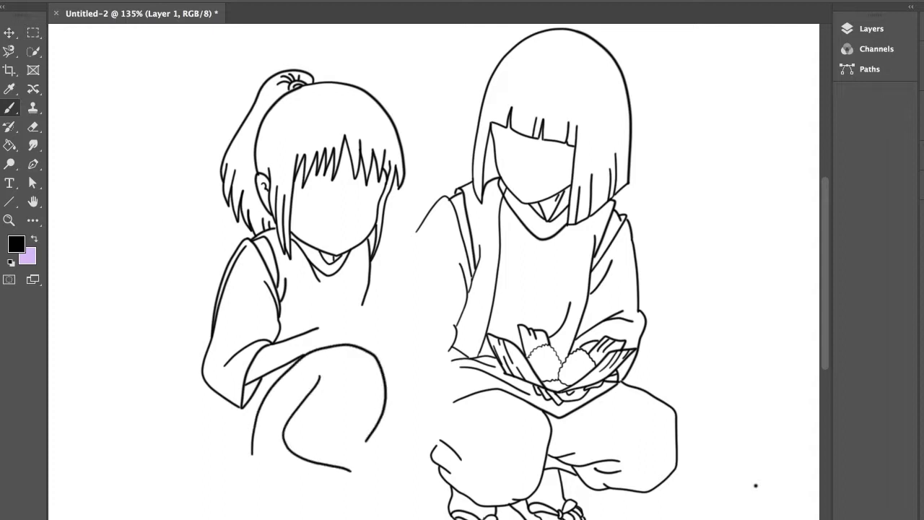
Step: Draw the vest's front line, the trouser folds and the garment's trailing back with its waist tie
drag(302, 383, 292, 418)
drag(305, 367, 279, 424)
key(super+z)
mouse_move(305, 367)
mouse_down()
mouse_move(286, 410)
mouse_move(265, 392)
mouse_up()
mouse_move(295, 246)
mouse_down()
mouse_move(291, 339)
mouse_move(276, 381)
mouse_move(249, 401)
mouse_move(244, 434)
mouse_move(236, 414)
mouse_move(229, 453)
mouse_move(276, 493)
mouse_up()
mouse_move(242, 437)
mouse_down()
mouse_move(233, 449)
mouse_move(245, 428)
mouse_move(230, 422)
mouse_move(231, 489)
mouse_move(260, 488)
mouse_up()
key(super+z)
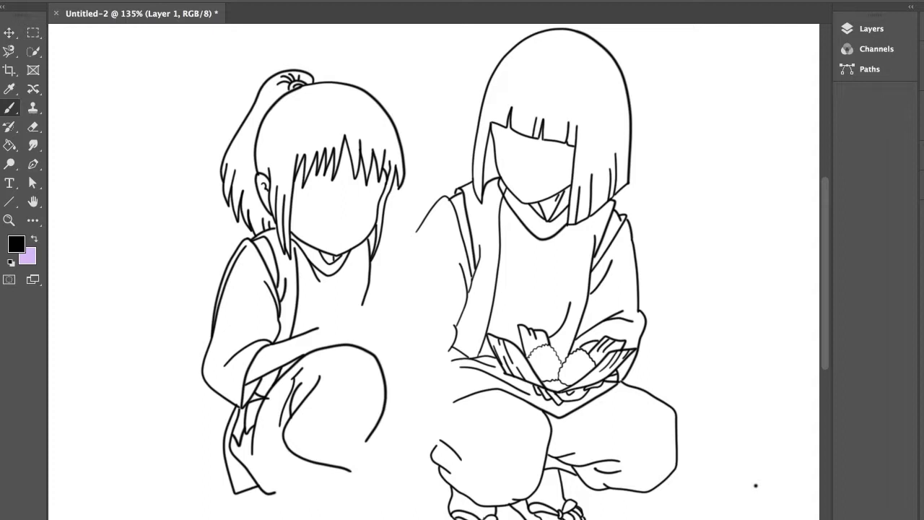
Step: Draw the second figure's farther bent knee and trouser leg, with fold lines near the knee
mouse_move(379, 357)
mouse_down()
mouse_move(430, 339)
mouse_move(455, 361)
mouse_move(455, 377)
mouse_up()
key(ctrl+z)
mouse_move(422, 338)
mouse_down()
mouse_move(449, 351)
mouse_move(453, 379)
mouse_up()
mouse_move(371, 433)
mouse_down()
mouse_move(422, 464)
mouse_move(449, 440)
mouse_move(454, 391)
mouse_up()
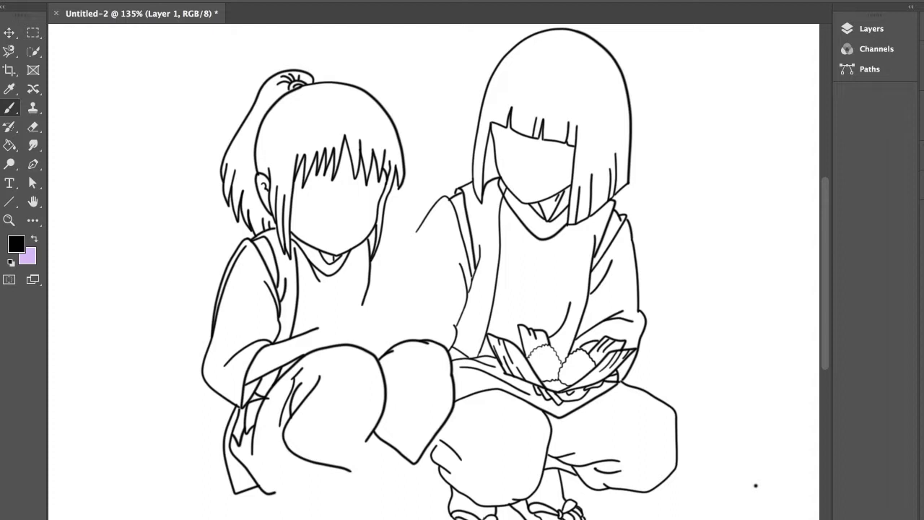
drag(385, 377, 399, 365)
drag(386, 383, 410, 388)
Step: Draw the second figure's ankles and strapped shoes below the trouser hems
drag(369, 422, 346, 486)
mouse_move(398, 449)
mouse_down()
mouse_move(373, 486)
mouse_move(343, 480)
mouse_move(330, 504)
mouse_move(362, 492)
mouse_move(369, 501)
mouse_up()
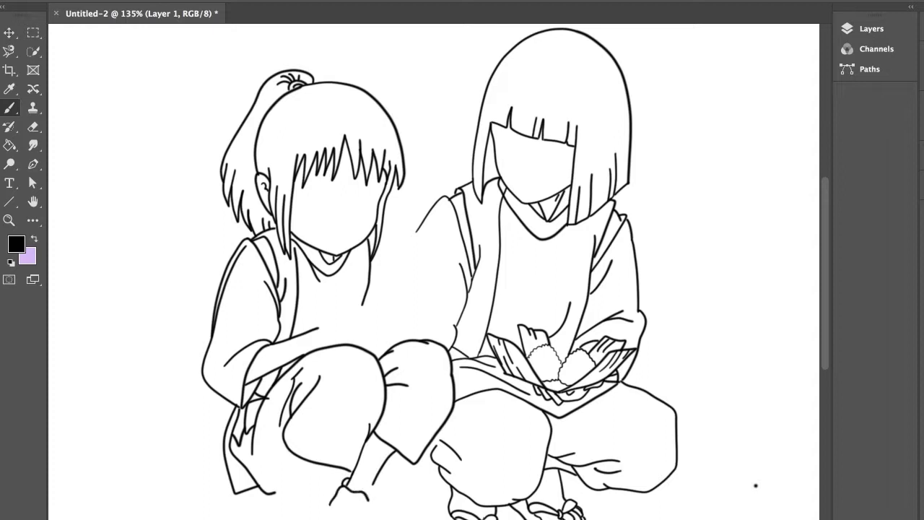
mouse_move(367, 492)
mouse_down()
mouse_move(388, 499)
mouse_move(370, 482)
mouse_move(386, 493)
mouse_move(365, 503)
mouse_move(408, 515)
mouse_move(390, 506)
mouse_move(396, 517)
mouse_move(422, 516)
mouse_up()
mouse_move(299, 460)
mouse_down()
mouse_move(286, 493)
mouse_move(314, 484)
mouse_move(285, 489)
mouse_move(311, 499)
mouse_move(276, 500)
mouse_move(273, 518)
mouse_move(315, 487)
mouse_move(323, 501)
mouse_move(295, 517)
mouse_move(332, 510)
mouse_move(302, 518)
mouse_move(349, 518)
mouse_up()
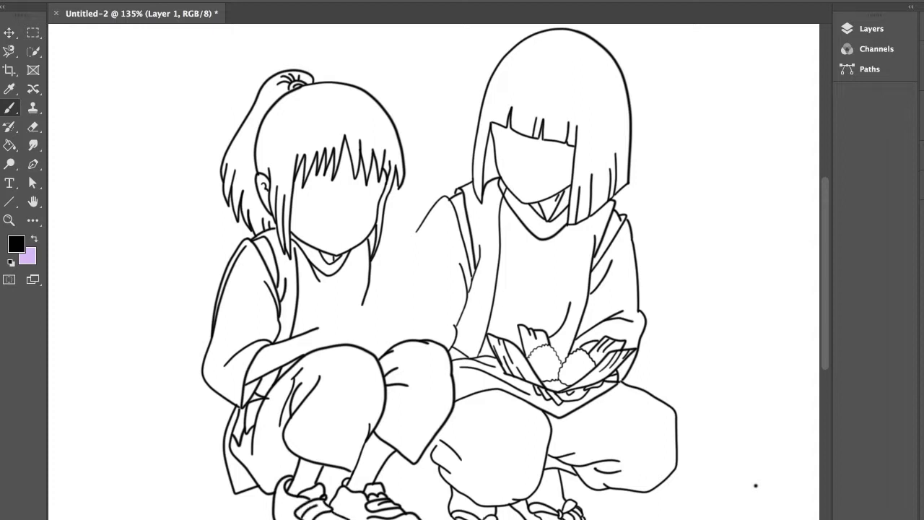
Step: Draw the wrapper and hand on the second figure's lap, and the other hand raising a rice ball
mouse_move(317, 348)
mouse_down()
mouse_move(338, 329)
mouse_move(402, 339)
mouse_move(420, 332)
mouse_move(332, 326)
mouse_move(422, 320)
mouse_move(318, 329)
mouse_move(358, 312)
mouse_move(410, 313)
mouse_move(424, 340)
mouse_up()
mouse_move(325, 321)
mouse_down()
mouse_move(338, 299)
mouse_move(354, 295)
mouse_move(366, 311)
mouse_move(384, 301)
mouse_move(396, 312)
mouse_move(384, 307)
mouse_up()
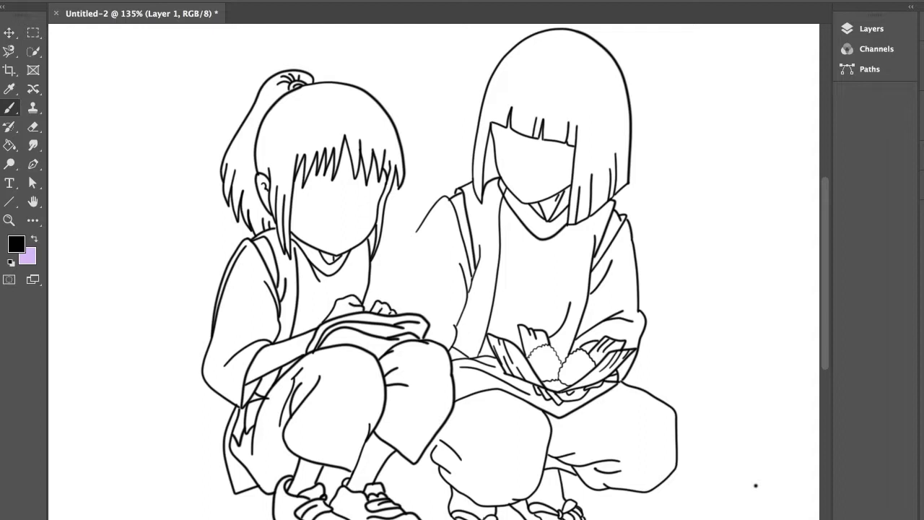
drag(385, 234, 371, 268)
mouse_move(431, 303)
mouse_down()
mouse_move(449, 332)
mouse_move(437, 328)
mouse_move(432, 293)
mouse_move(417, 285)
mouse_move(409, 313)
mouse_move(419, 303)
mouse_move(389, 288)
mouse_move(403, 251)
mouse_move(397, 291)
mouse_up()
key(super+z)
mouse_move(410, 254)
mouse_down()
mouse_move(402, 287)
mouse_move(413, 280)
mouse_move(411, 293)
mouse_move(385, 262)
mouse_move(397, 254)
mouse_move(392, 240)
mouse_move(386, 257)
mouse_move(413, 232)
mouse_move(432, 254)
mouse_move(432, 274)
mouse_move(413, 279)
mouse_up()
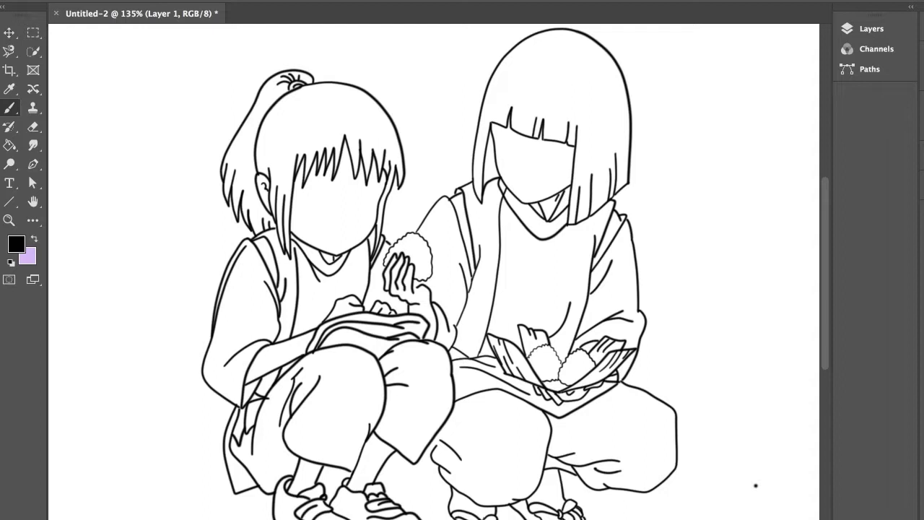
Step: Draw the straight-haired figure's eyebrows, eyes, nose and slightly open mouth
drag(498, 131, 510, 145)
mouse_move(495, 125)
mouse_down()
mouse_move(569, 154)
mouse_move(557, 148)
mouse_move(553, 158)
mouse_move(567, 158)
mouse_move(556, 157)
mouse_move(552, 141)
mouse_move(574, 147)
mouse_move(517, 160)
mouse_move(524, 184)
mouse_move(537, 186)
mouse_up()
key(super+z)
key(super+z)
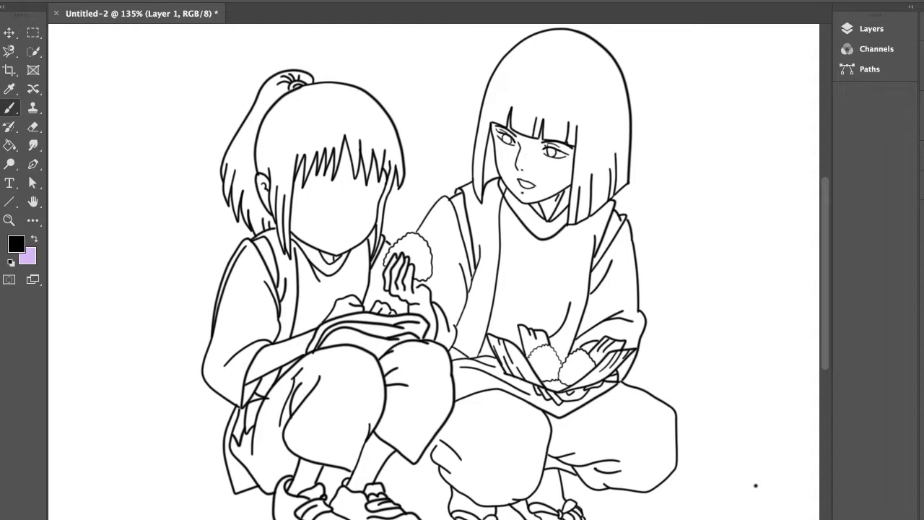
Step: Draw the ponytailed figure's eyes with black pupils, eyebrows, nose, cheek marks and small frowning mouth
mouse_move(305, 187)
mouse_down()
mouse_move(325, 186)
mouse_move(321, 201)
mouse_up()
mouse_move(361, 196)
mouse_down()
mouse_move(367, 188)
mouse_move(378, 195)
mouse_move(367, 199)
mouse_move(377, 186)
mouse_up()
key(ctrl+z)
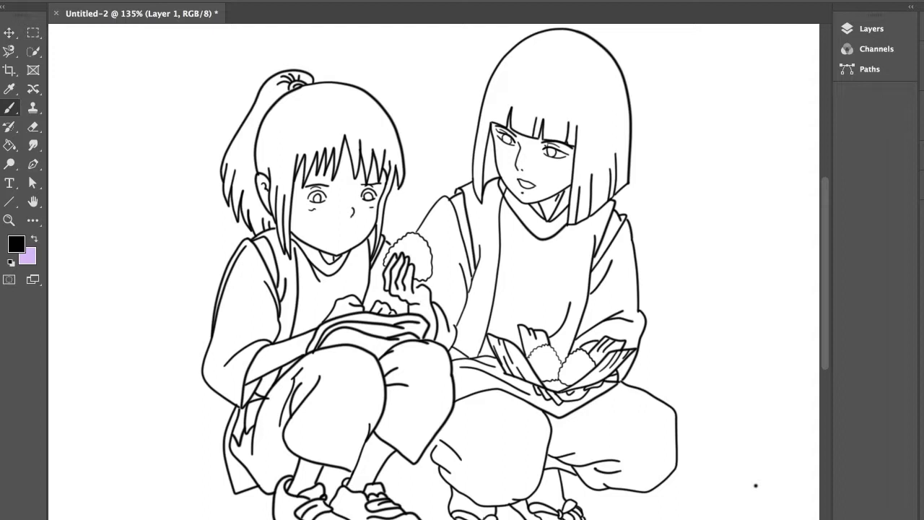
drag(338, 241, 348, 242)
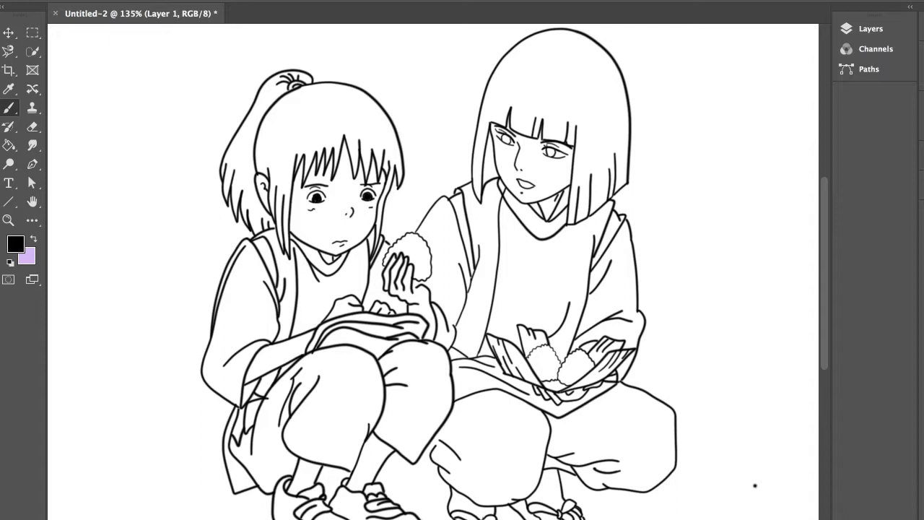
Step: Color the straight-haired figure's irises on a new layer, and add highlights to the ponytailed figure's pupils
alt+click(754, 485)
alt+click(755, 486)
alt+click(754, 486)
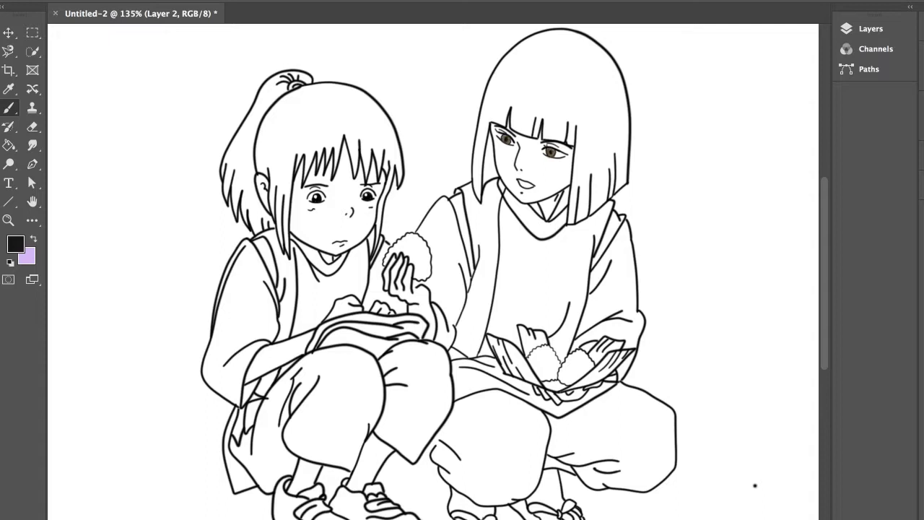
alt+click(754, 485)
Step: Paint the ponytailed figure's top and both sleeves salmon red on a new layer
mouse_move(237, 283)
mouse_down()
mouse_move(232, 330)
mouse_move(221, 275)
mouse_move(238, 254)
mouse_move(220, 339)
mouse_move(216, 303)
mouse_move(267, 278)
mouse_move(271, 252)
mouse_move(272, 325)
mouse_move(247, 253)
mouse_move(251, 246)
mouse_move(249, 336)
mouse_move(264, 345)
mouse_move(273, 335)
mouse_move(208, 361)
mouse_move(235, 372)
mouse_move(245, 365)
mouse_move(213, 379)
mouse_move(246, 396)
mouse_up()
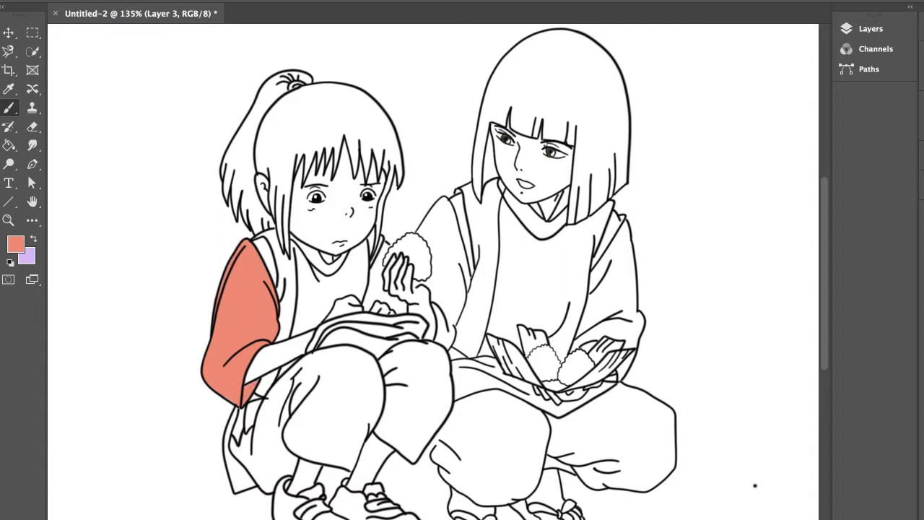
mouse_move(276, 252)
mouse_down()
mouse_move(289, 307)
mouse_move(314, 303)
mouse_move(303, 328)
mouse_move(325, 315)
mouse_move(344, 287)
mouse_move(319, 292)
mouse_move(325, 282)
mouse_move(362, 246)
mouse_up()
mouse_move(348, 285)
mouse_down()
mouse_move(361, 256)
mouse_move(357, 297)
mouse_move(347, 285)
mouse_move(338, 296)
mouse_move(303, 268)
mouse_move(292, 243)
mouse_move(303, 260)
mouse_move(270, 236)
mouse_up()
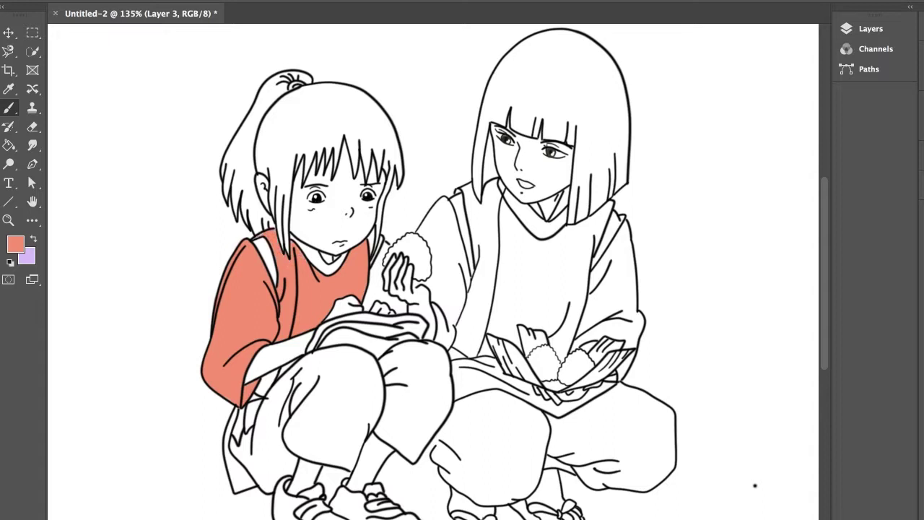
mouse_move(319, 272)
mouse_down()
mouse_move(322, 260)
mouse_move(336, 264)
mouse_move(302, 247)
mouse_move(312, 251)
mouse_up()
key(super+z)
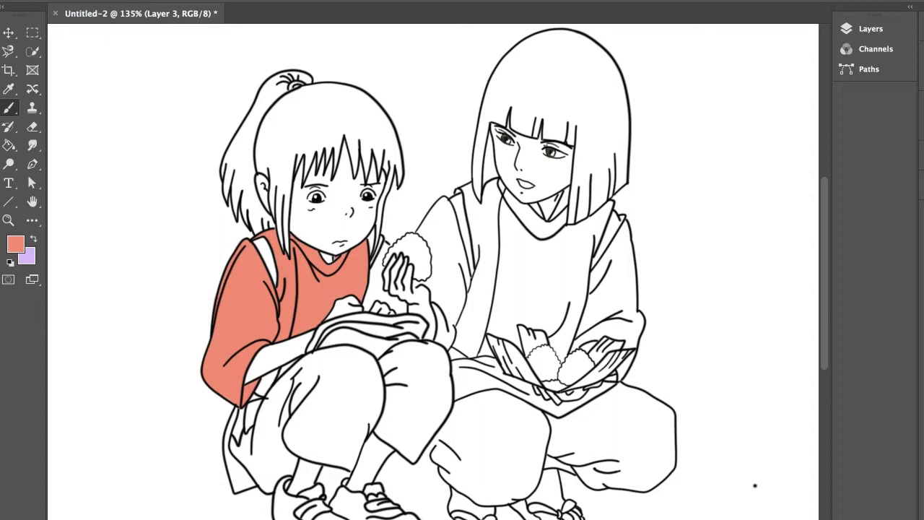
mouse_move(370, 287)
mouse_down()
mouse_move(385, 247)
mouse_move(366, 306)
mouse_move(389, 291)
mouse_move(404, 310)
mouse_up()
key(super+z)
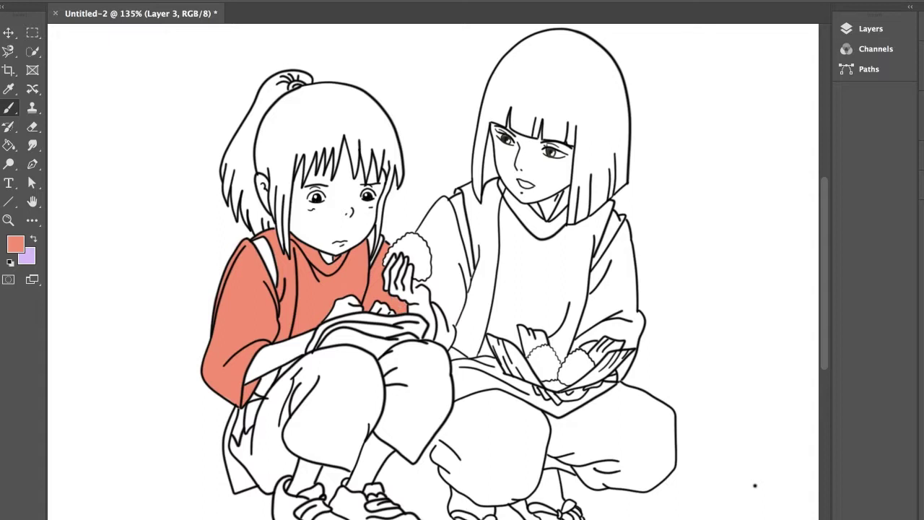
Step: Paint the garment's trailing back and the area around the waist tie salmon red
mouse_move(259, 390)
mouse_down()
mouse_move(306, 359)
mouse_move(253, 418)
mouse_move(261, 390)
mouse_move(247, 434)
mouse_move(293, 372)
mouse_up()
key(super+z)
mouse_move(263, 430)
mouse_down()
mouse_move(306, 405)
mouse_move(289, 462)
mouse_move(240, 451)
mouse_move(241, 464)
mouse_move(278, 488)
mouse_move(262, 485)
mouse_move(296, 462)
mouse_up()
key(super+z)
mouse_move(236, 439)
mouse_down()
mouse_move(232, 469)
mouse_move(233, 413)
mouse_move(230, 465)
mouse_move(249, 478)
mouse_move(228, 475)
mouse_move(244, 488)
mouse_move(253, 483)
mouse_up()
Step: Paint both of the ponytailed figure's trouser legs and the lap beneath the wrapper salmon red
mouse_move(292, 365)
mouse_down()
mouse_move(329, 384)
mouse_move(367, 449)
mouse_move(310, 446)
mouse_move(317, 459)
mouse_move(347, 462)
mouse_move(353, 454)
mouse_move(339, 465)
mouse_up()
mouse_move(365, 384)
mouse_down()
mouse_move(318, 355)
mouse_move(337, 348)
mouse_move(372, 370)
mouse_move(375, 426)
mouse_up()
mouse_move(399, 351)
mouse_down()
mouse_move(390, 386)
mouse_move(414, 435)
mouse_up()
mouse_move(430, 383)
mouse_down()
mouse_move(432, 433)
mouse_move(445, 376)
mouse_move(446, 415)
mouse_move(435, 361)
mouse_move(400, 345)
mouse_move(448, 365)
mouse_up()
mouse_move(390, 412)
mouse_down()
mouse_move(388, 442)
mouse_move(417, 456)
mouse_move(407, 438)
mouse_up()
mouse_move(327, 344)
mouse_down()
mouse_move(360, 338)
mouse_move(347, 331)
mouse_move(340, 338)
mouse_move(374, 341)
mouse_move(380, 357)
mouse_up()
key(ctrl+z)
drag(340, 331, 412, 338)
key(ctrl+z)
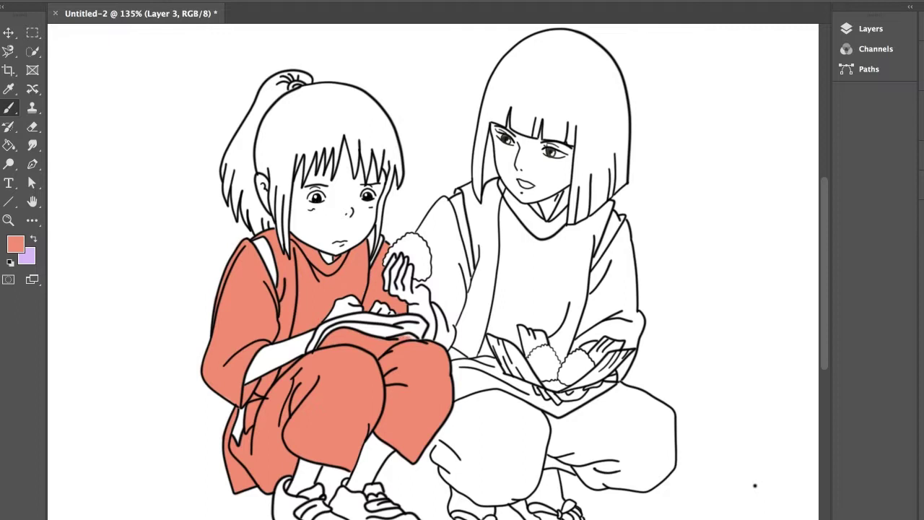
Step: Paint the part of the garment visible between the ponytailed figure's ankles salmon red
alt+click(417, 338)
drag(333, 469, 328, 483)
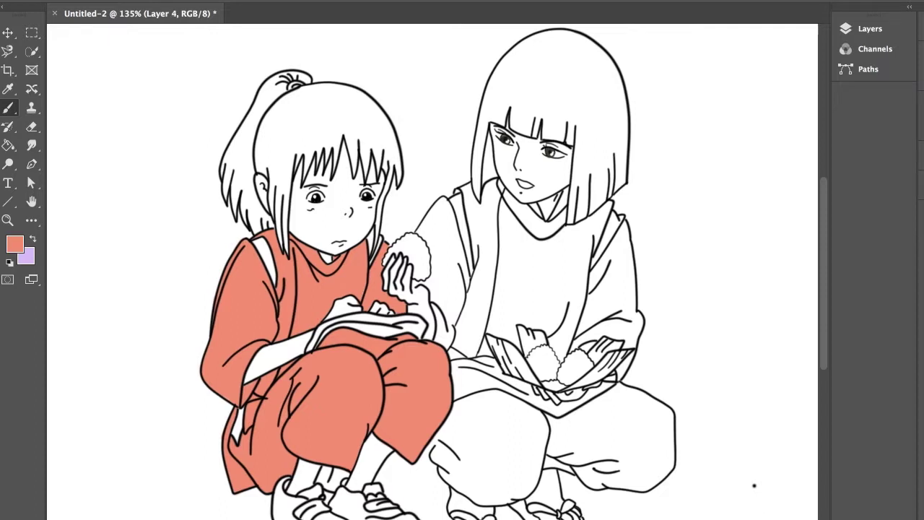
drag(322, 474, 340, 478)
Step: Paint the ponytailed figure's crown, fringe and face-framing strands dark brown on a new layer
drag(287, 124, 276, 209)
drag(271, 162, 268, 201)
drag(291, 150, 284, 253)
mouse_move(276, 209)
mouse_down()
mouse_move(269, 191)
mouse_move(278, 115)
mouse_move(265, 146)
mouse_move(272, 115)
mouse_move(297, 137)
mouse_move(305, 106)
mouse_up()
drag(259, 153, 263, 171)
mouse_move(307, 130)
mouse_down()
mouse_move(322, 110)
mouse_move(348, 116)
mouse_move(333, 97)
mouse_move(274, 100)
mouse_move(348, 90)
mouse_move(332, 85)
mouse_move(375, 101)
mouse_move(346, 86)
mouse_move(379, 108)
mouse_move(400, 180)
mouse_move(375, 130)
mouse_move(389, 187)
mouse_move(375, 250)
mouse_up()
mouse_move(366, 124)
mouse_down()
mouse_move(364, 165)
mouse_move(368, 178)
mouse_move(377, 133)
mouse_move(379, 175)
mouse_move(349, 146)
mouse_move(355, 175)
mouse_up()
mouse_move(333, 139)
mouse_down()
mouse_move(338, 160)
mouse_move(304, 160)
mouse_move(306, 171)
mouse_move(299, 165)
mouse_up()
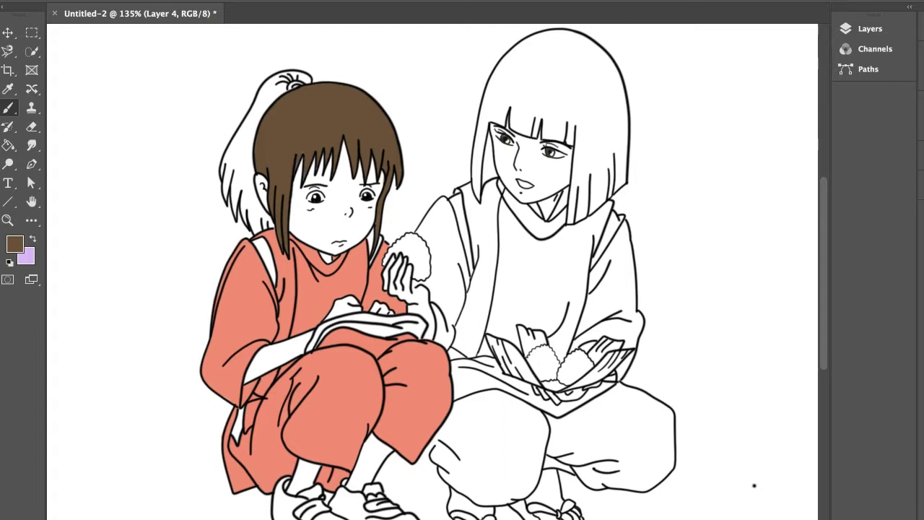
Step: Paint the ponytail dark brown from the hair tie down to its jagged tips
mouse_move(275, 93)
mouse_down()
mouse_move(242, 131)
mouse_move(250, 108)
mouse_move(271, 98)
mouse_move(263, 96)
mouse_move(273, 78)
mouse_move(261, 89)
mouse_move(295, 73)
mouse_move(310, 78)
mouse_move(285, 82)
mouse_up()
mouse_move(247, 128)
mouse_down()
mouse_move(239, 146)
mouse_move(249, 176)
mouse_move(242, 190)
mouse_up()
drag(238, 150, 225, 199)
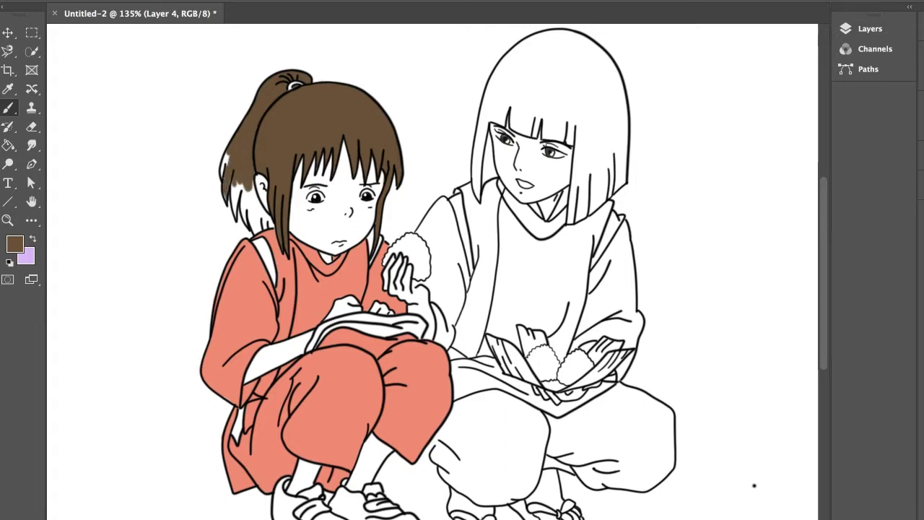
mouse_move(225, 157)
mouse_down()
mouse_move(233, 215)
mouse_move(244, 184)
mouse_move(244, 224)
mouse_up()
mouse_move(253, 192)
mouse_down()
mouse_move(252, 227)
mouse_move(261, 220)
mouse_move(273, 229)
mouse_move(258, 234)
mouse_up()
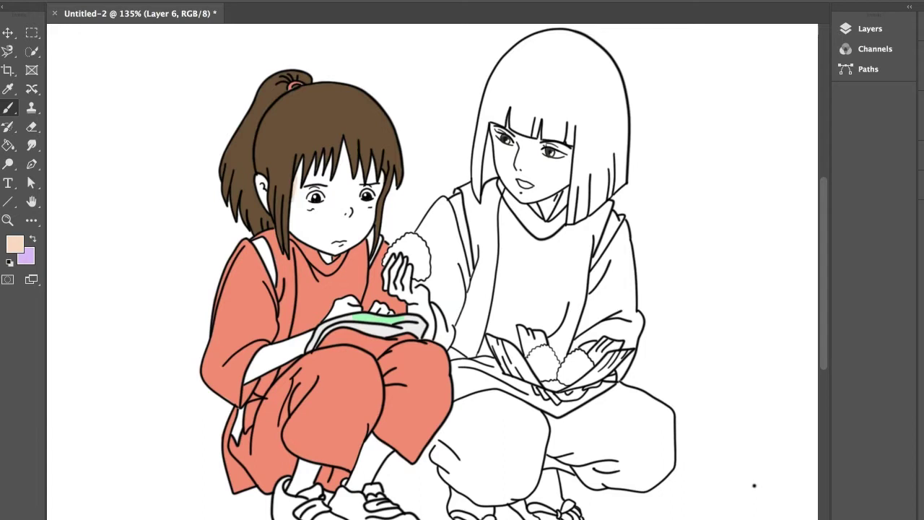
Step: Paint the ponytailed figure's face, neck and ear peach on a new layer
mouse_move(294, 182)
mouse_down()
mouse_move(309, 221)
mouse_move(296, 231)
mouse_move(329, 247)
mouse_move(354, 224)
mouse_move(367, 230)
mouse_move(372, 217)
mouse_move(346, 206)
mouse_move(376, 190)
mouse_move(372, 172)
mouse_move(347, 193)
mouse_move(340, 144)
mouse_move(333, 220)
mouse_move(312, 211)
mouse_move(329, 203)
mouse_up()
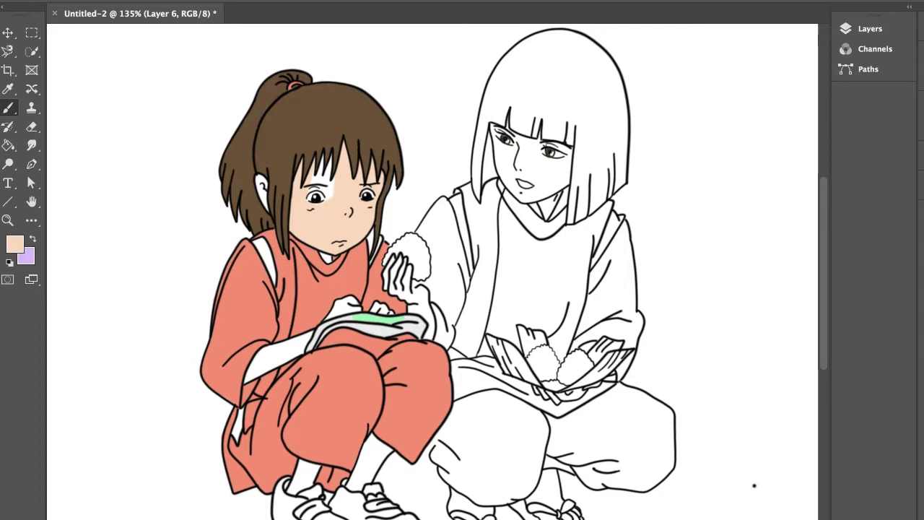
mouse_move(314, 188)
mouse_down()
mouse_move(328, 198)
mouse_move(330, 171)
mouse_move(323, 177)
mouse_up()
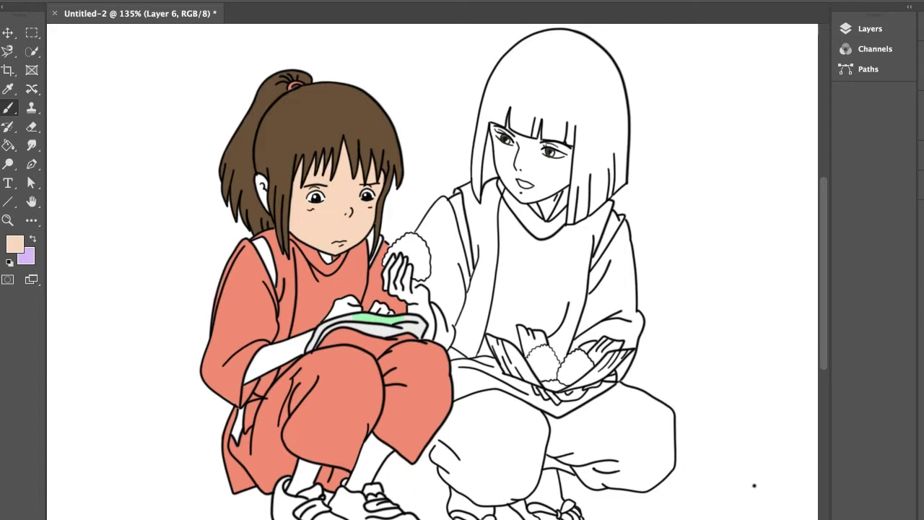
drag(330, 256, 331, 262)
drag(260, 180, 265, 207)
Step: Paint the ponytailed figure's forearm, hands and lower legs peach, and fill the hair strand beside the neck dark brown
mouse_move(247, 377)
mouse_down()
mouse_move(338, 307)
mouse_move(352, 311)
mouse_move(338, 299)
mouse_move(387, 306)
mouse_up()
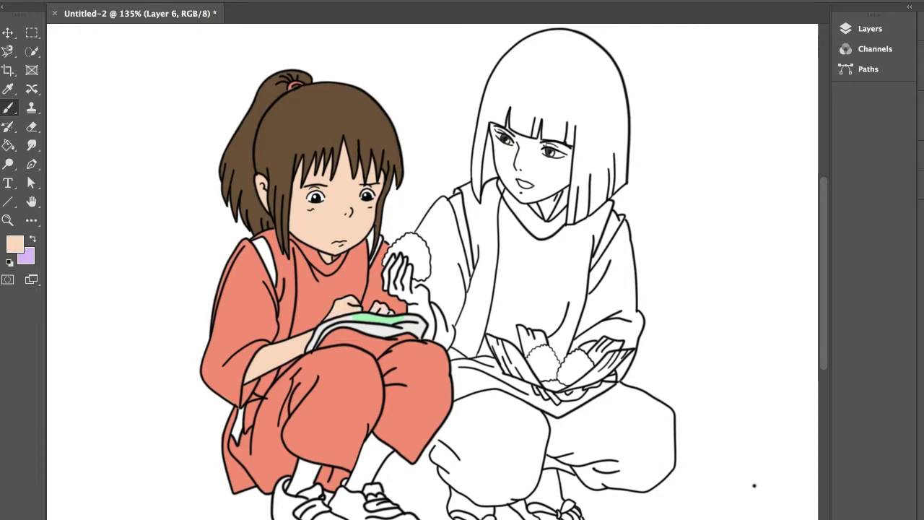
mouse_move(302, 466)
mouse_down()
mouse_move(297, 484)
mouse_move(315, 471)
mouse_move(292, 491)
mouse_move(311, 484)
mouse_up()
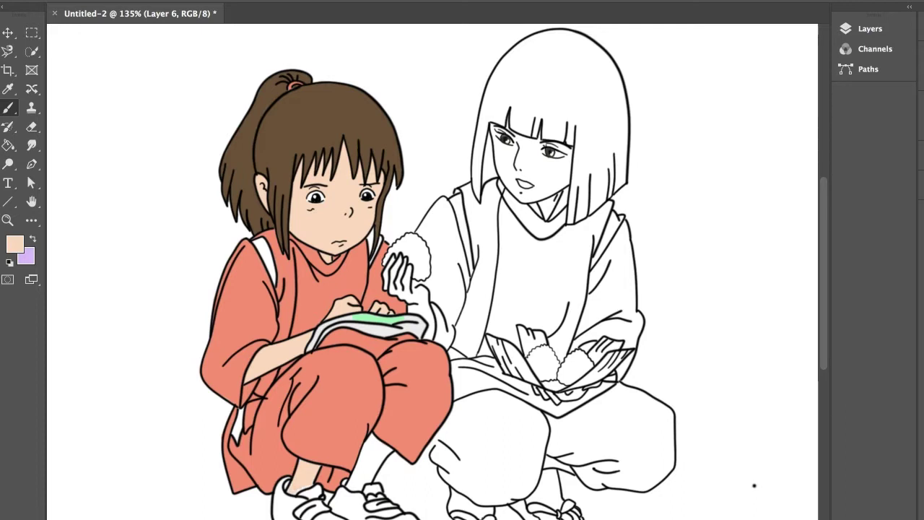
mouse_move(369, 439)
mouse_down()
mouse_move(361, 471)
mouse_move(383, 455)
mouse_move(351, 485)
mouse_move(364, 478)
mouse_up()
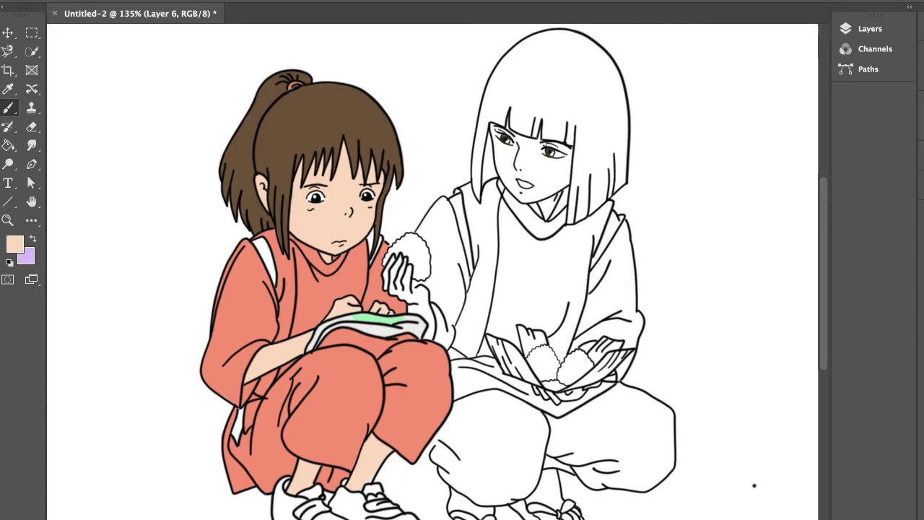
alt+click(379, 214)
drag(374, 231, 369, 256)
Step: Paint both of the ponytailed figure's shoes yellow
click(15, 244)
mouse_move(278, 495)
mouse_down()
mouse_move(278, 509)
mouse_move(304, 505)
mouse_move(285, 515)
mouse_move(345, 513)
mouse_move(354, 494)
mouse_move(364, 516)
mouse_move(370, 505)
mouse_move(393, 508)
mouse_move(315, 487)
mouse_up()
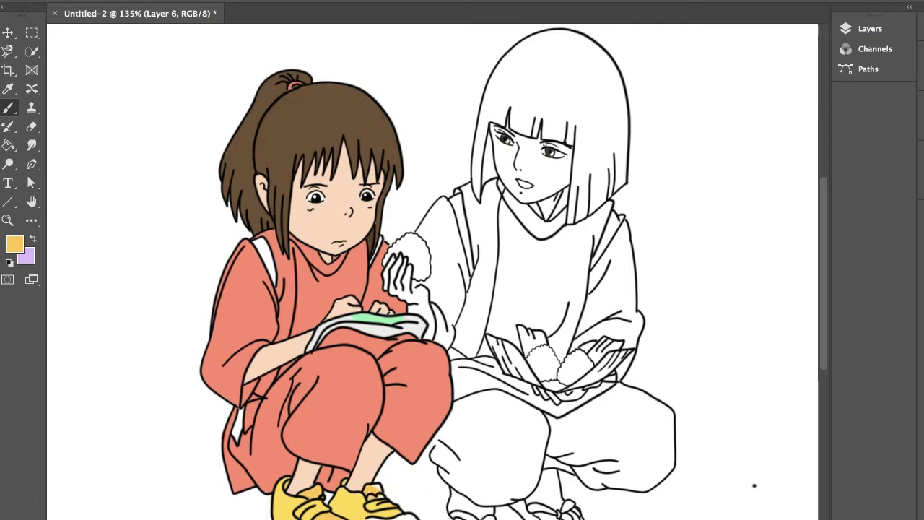
drag(408, 516, 377, 518)
Step: Paint the straight-haired figure's left side lock and the adjoining side of the crown charcoal
alt+click(474, 148)
mouse_move(475, 145)
mouse_down()
mouse_move(478, 196)
mouse_move(482, 144)
mouse_move(495, 178)
mouse_up()
mouse_move(489, 139)
mouse_down()
mouse_move(494, 168)
mouse_move(487, 127)
mouse_move(482, 148)
mouse_move(487, 101)
mouse_move(495, 109)
mouse_move(478, 166)
mouse_up()
key(ctrl+z)
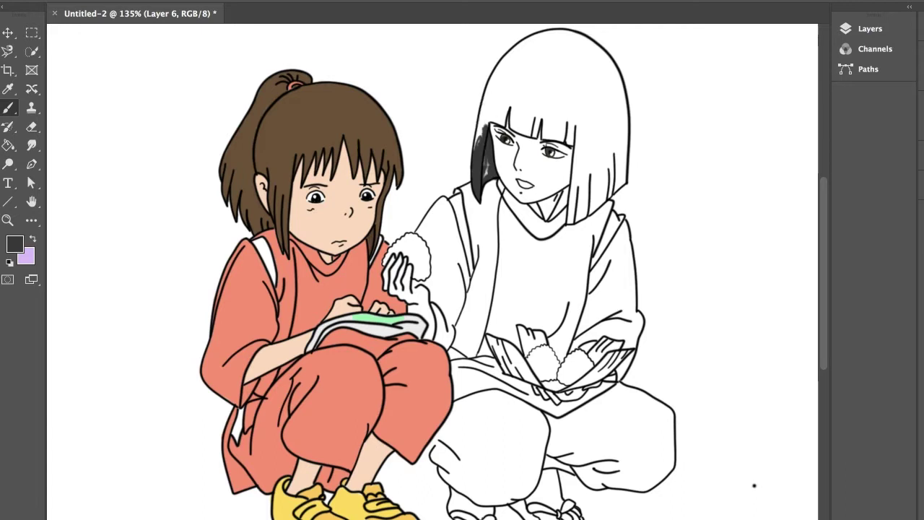
mouse_move(489, 113)
mouse_down()
mouse_move(477, 146)
mouse_move(507, 70)
mouse_move(484, 108)
mouse_up()
mouse_move(495, 71)
mouse_down()
mouse_move(481, 114)
mouse_move(497, 68)
mouse_move(515, 51)
mouse_up()
mouse_move(506, 89)
mouse_down()
mouse_move(497, 122)
mouse_move(529, 133)
mouse_move(540, 120)
mouse_up()
Step: Paint the remaining crown, the fringe and the long right side of the straight hair charcoal
mouse_move(541, 78)
mouse_down()
mouse_move(534, 124)
mouse_move(525, 128)
mouse_move(531, 42)
mouse_move(514, 48)
mouse_move(546, 91)
mouse_up()
mouse_move(552, 48)
mouse_down()
mouse_move(556, 125)
mouse_move(573, 127)
mouse_up()
drag(582, 56, 588, 189)
mouse_move(588, 115)
mouse_down()
mouse_move(602, 195)
mouse_move(618, 108)
mouse_move(607, 65)
mouse_move(586, 108)
mouse_move(591, 55)
mouse_up()
mouse_move(591, 55)
mouse_down()
mouse_move(538, 51)
mouse_move(584, 47)
mouse_move(545, 32)
mouse_move(574, 35)
mouse_move(612, 72)
mouse_move(622, 107)
mouse_up()
key(super+z)
mouse_move(621, 69)
mouse_down()
mouse_move(626, 181)
mouse_move(605, 182)
mouse_move(586, 211)
mouse_move(623, 189)
mouse_move(583, 220)
mouse_up()
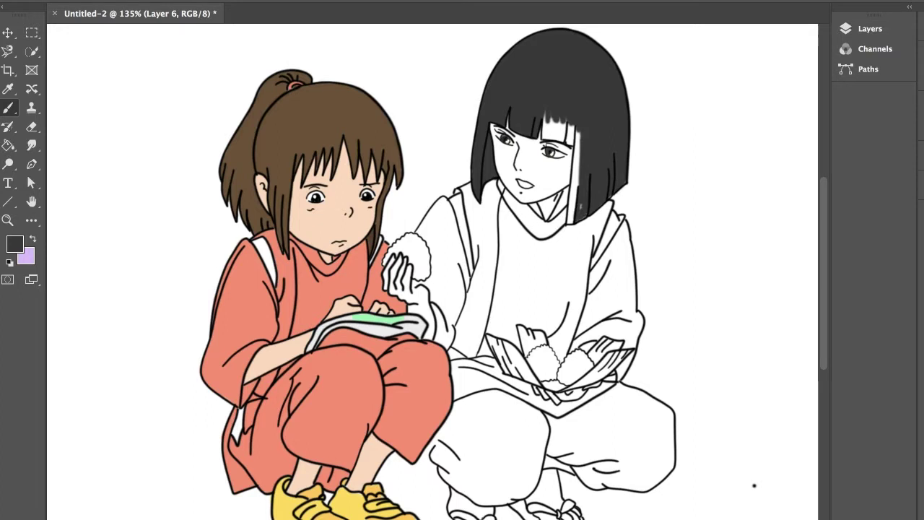
mouse_move(576, 148)
mouse_down()
mouse_move(575, 135)
mouse_move(571, 221)
mouse_move(578, 132)
mouse_move(544, 137)
mouse_move(571, 140)
mouse_up()
key(super+z)
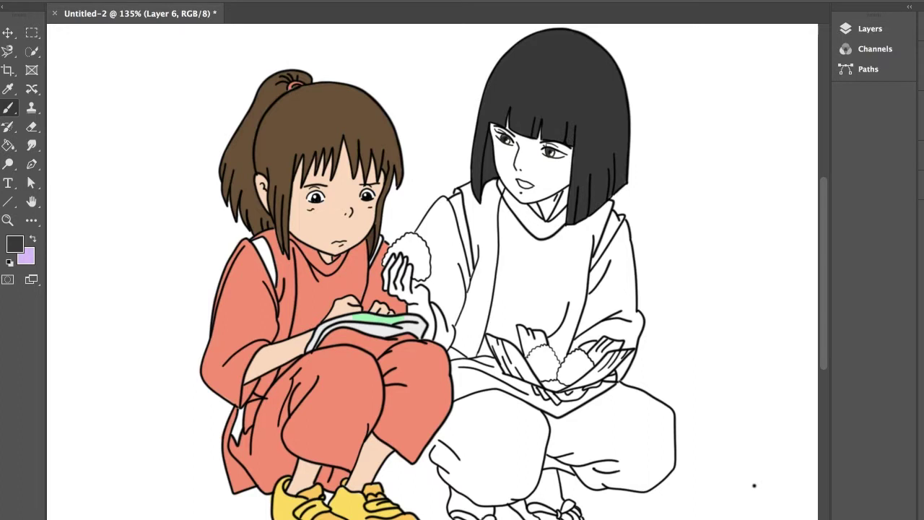
Step: Paint the shoulder gaps and inner collar of the straight-haired figure's top blue
drag(460, 210, 470, 264)
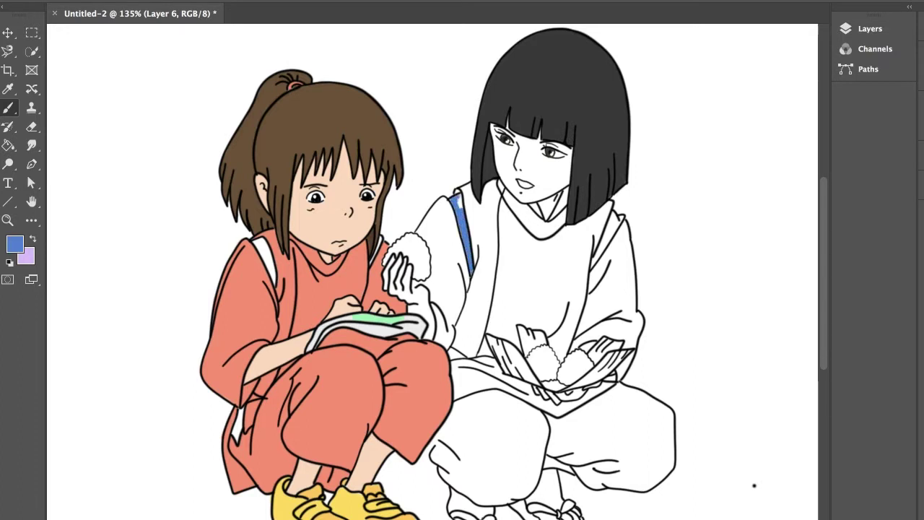
drag(532, 205, 551, 217)
mouse_move(611, 227)
mouse_down()
mouse_move(592, 267)
mouse_move(613, 212)
mouse_up()
Step: Paint both of the straight-haired figure's trouser legs teal blue
mouse_move(456, 421)
mouse_down()
mouse_move(433, 447)
mouse_move(455, 426)
mouse_move(435, 459)
mouse_move(453, 469)
mouse_move(462, 409)
mouse_move(468, 463)
mouse_move(452, 477)
mouse_move(460, 485)
mouse_move(511, 498)
mouse_move(531, 484)
mouse_move(543, 435)
mouse_move(515, 462)
mouse_move(465, 433)
mouse_move(474, 485)
mouse_move(517, 432)
mouse_move(545, 419)
mouse_move(496, 432)
mouse_move(509, 414)
mouse_move(459, 396)
mouse_move(514, 398)
mouse_move(488, 391)
mouse_up()
key(ctrl+z)
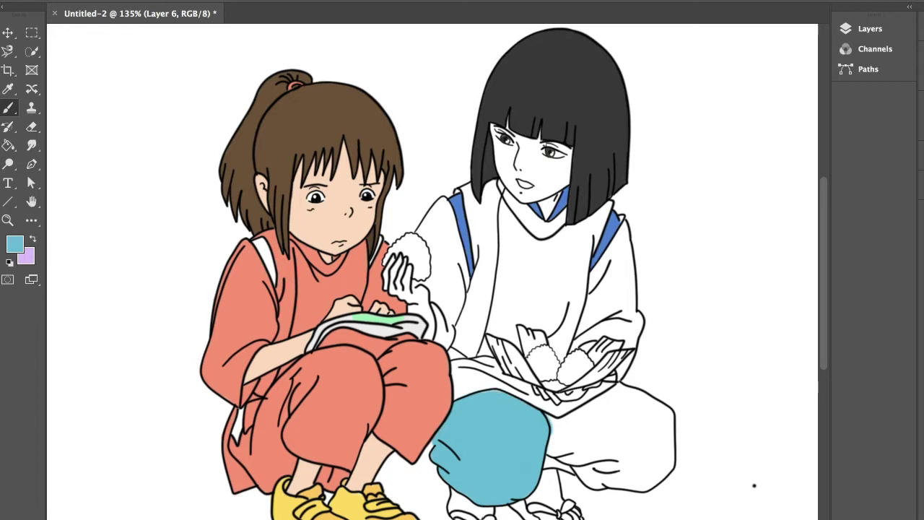
mouse_move(555, 433)
mouse_down()
mouse_move(602, 400)
mouse_move(572, 437)
mouse_move(635, 433)
mouse_move(649, 452)
mouse_move(668, 433)
mouse_move(673, 444)
mouse_up()
mouse_move(629, 411)
mouse_down()
mouse_move(612, 390)
mouse_move(672, 411)
mouse_up()
mouse_move(550, 434)
mouse_down()
mouse_move(599, 476)
mouse_move(581, 476)
mouse_move(639, 485)
mouse_move(668, 462)
mouse_move(647, 489)
mouse_up()
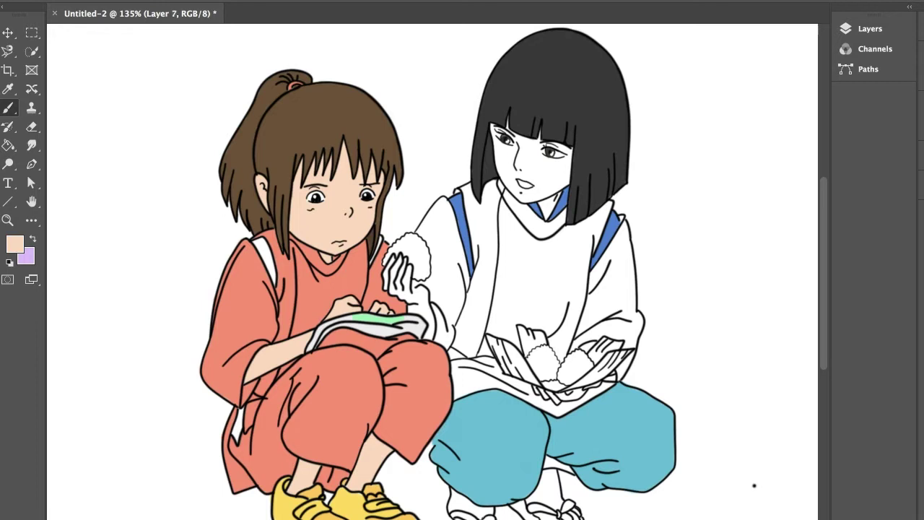
Step: Paint the straight-haired figure's face, neck and both hands peach on a new layer, and the lips reddish brown
mouse_move(499, 166)
mouse_down()
mouse_move(495, 143)
mouse_move(533, 171)
mouse_move(515, 176)
mouse_move(517, 194)
mouse_move(536, 198)
mouse_move(565, 185)
mouse_move(531, 186)
mouse_move(542, 156)
mouse_move(556, 170)
mouse_move(567, 155)
mouse_move(549, 165)
mouse_up()
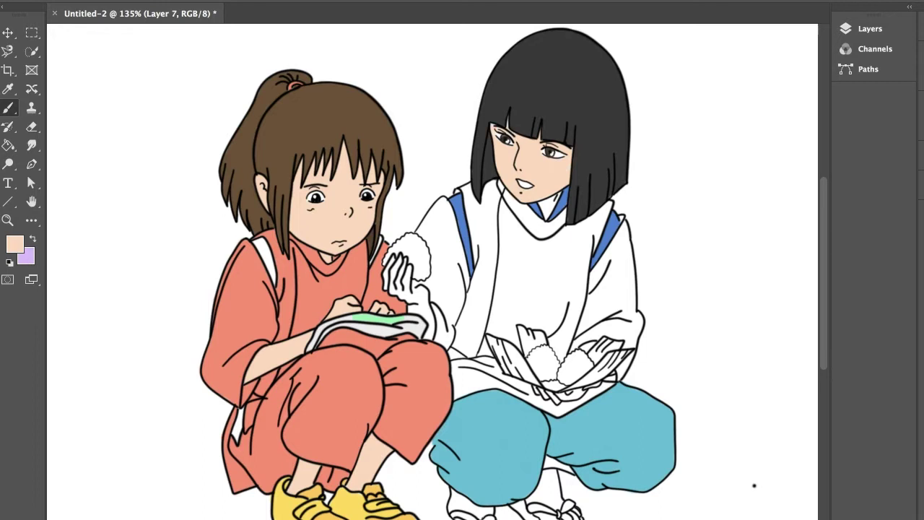
drag(547, 209, 553, 203)
drag(400, 296, 401, 264)
mouse_move(409, 296)
mouse_down()
mouse_move(430, 335)
mouse_move(423, 293)
mouse_up()
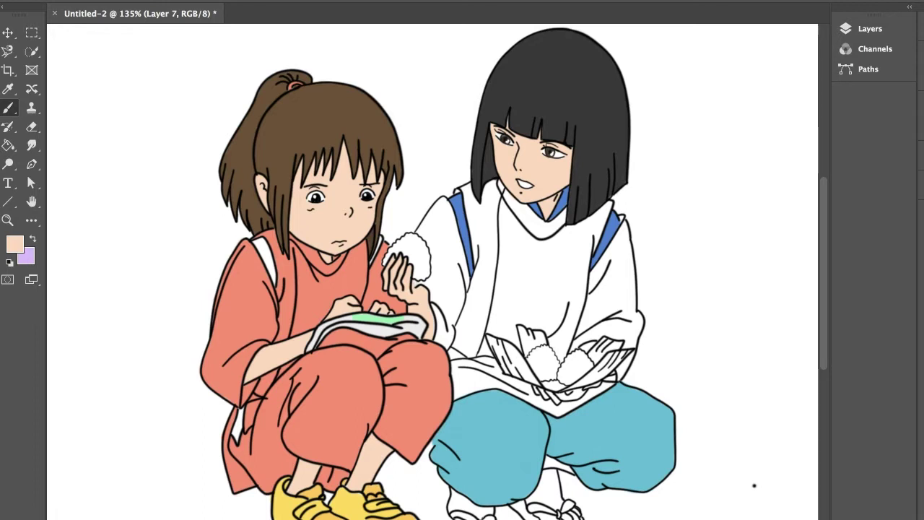
drag(562, 396, 581, 395)
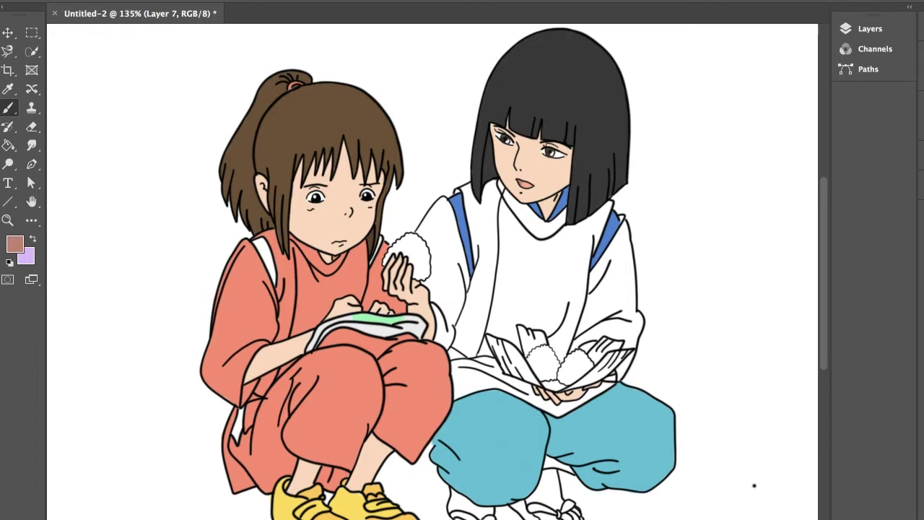
Step: Paint the leaf wrapper around the two rice balls light brown on a new layer
mouse_move(525, 343)
mouse_down()
mouse_move(533, 357)
mouse_move(539, 337)
mouse_move(531, 342)
mouse_up()
mouse_move(502, 367)
mouse_down()
mouse_move(490, 337)
mouse_move(537, 384)
mouse_up()
key(super+z)
mouse_move(494, 347)
mouse_down()
mouse_move(531, 382)
mouse_move(498, 348)
mouse_move(524, 369)
mouse_up()
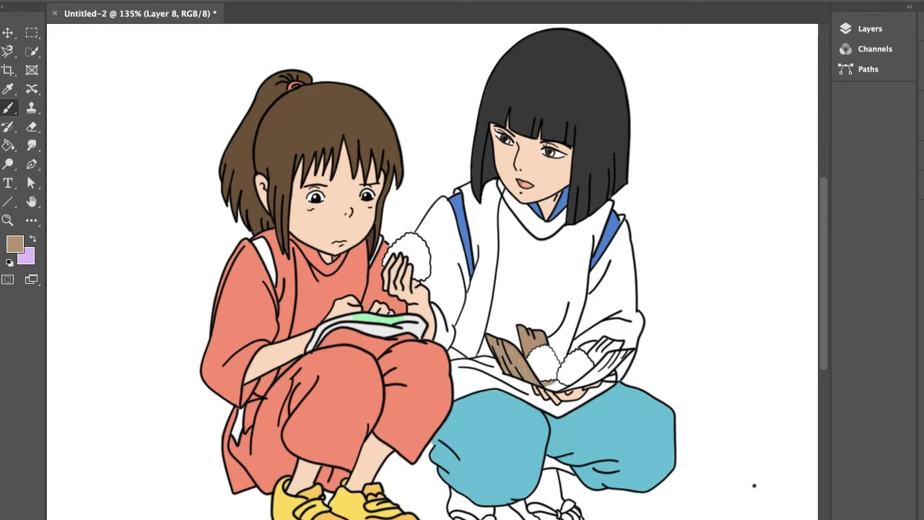
mouse_move(553, 382)
mouse_down()
mouse_move(566, 390)
mouse_move(594, 370)
mouse_move(599, 383)
mouse_move(619, 361)
mouse_move(599, 374)
mouse_move(622, 352)
mouse_move(606, 343)
mouse_move(601, 361)
mouse_move(613, 342)
mouse_up()
key(super+z)
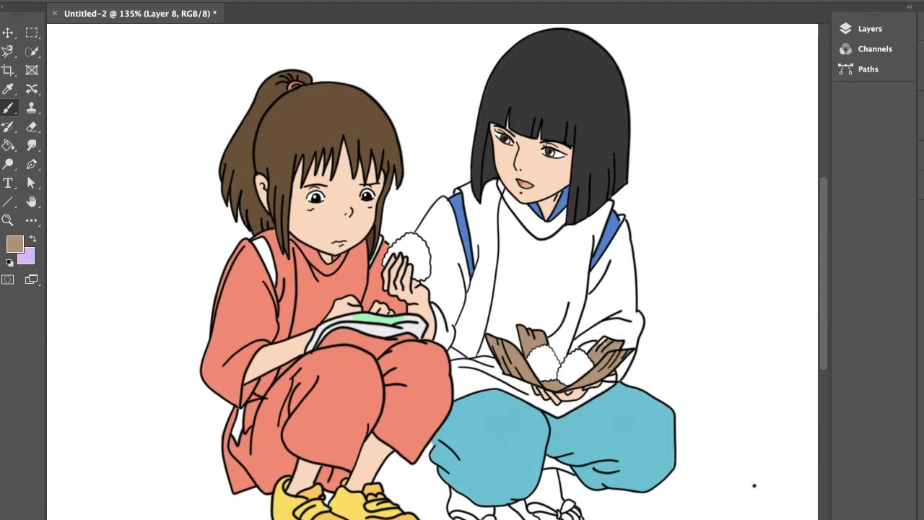
Step: Paint the straight-haired figure's feet and ankles peach, and the visible sandal sole brown
alt+click(371, 460)
drag(453, 489, 474, 508)
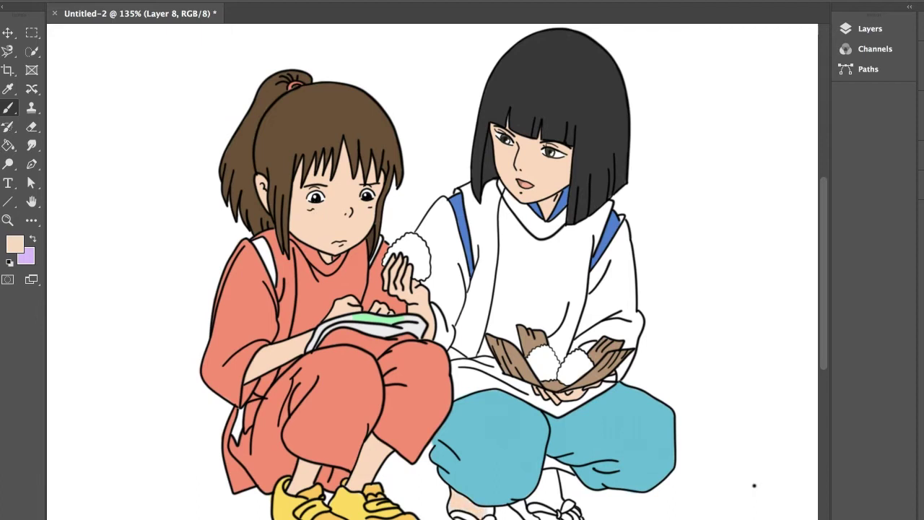
mouse_move(545, 456)
mouse_down()
mouse_move(549, 491)
mouse_move(569, 463)
mouse_up()
mouse_move(547, 492)
mouse_down()
mouse_move(536, 500)
mouse_move(560, 500)
mouse_move(544, 516)
mouse_move(575, 515)
mouse_up()
mouse_move(528, 513)
mouse_down()
mouse_move(516, 505)
mouse_move(537, 516)
mouse_up()
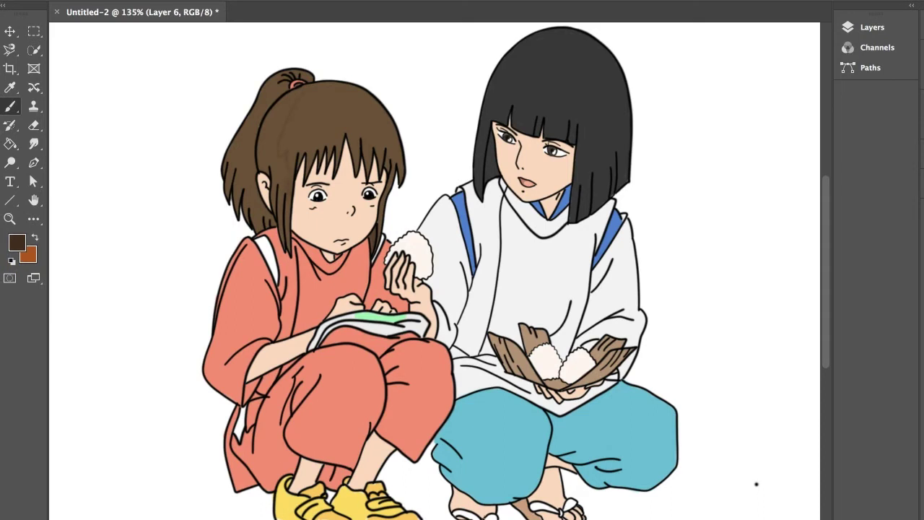
Step: Shade the left side of the ponytailed figure's hair and the ponytail with translucent dark brown
drag(280, 234, 282, 244)
drag(281, 167, 281, 172)
drag(267, 132, 265, 151)
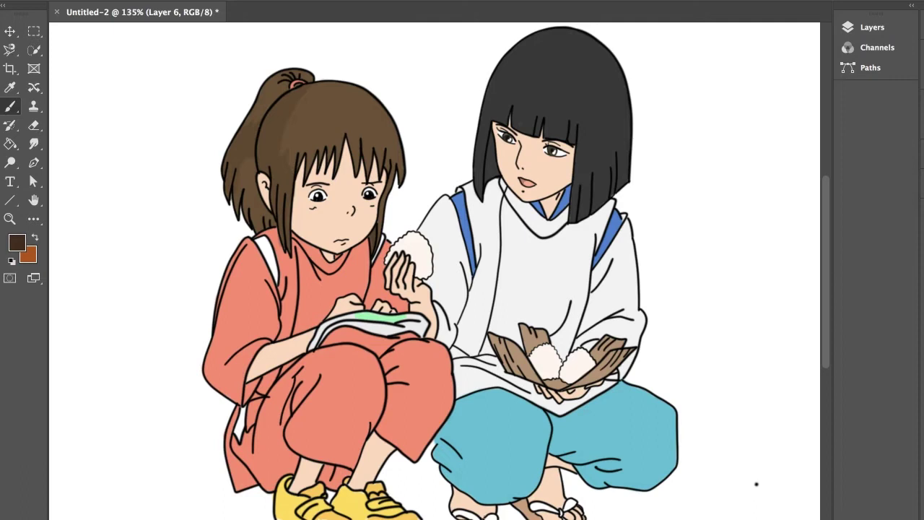
drag(252, 161, 251, 182)
Step: Shade the outer edge and cuff of the ponytailed figure's sleeve and the side of the torso with translucent dark brown
mouse_move(267, 235)
mouse_down()
mouse_move(232, 277)
mouse_move(225, 315)
mouse_move(229, 261)
mouse_move(247, 241)
mouse_up()
mouse_move(234, 281)
mouse_down()
mouse_move(235, 316)
mouse_move(221, 329)
mouse_move(210, 376)
mouse_move(240, 350)
mouse_move(247, 346)
mouse_move(241, 360)
mouse_move(265, 342)
mouse_move(219, 381)
mouse_up()
mouse_move(244, 352)
mouse_down()
mouse_move(211, 393)
mouse_move(231, 390)
mouse_move(239, 402)
mouse_move(258, 380)
mouse_up()
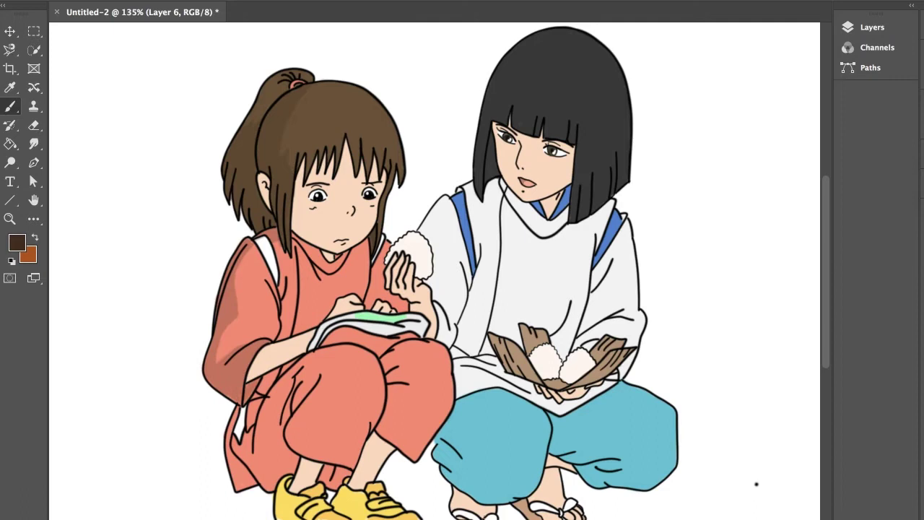
mouse_move(283, 309)
mouse_down()
mouse_move(287, 285)
mouse_move(281, 339)
mouse_up()
Step: Shade the lap beneath the wrapper and the garment's trailing back with translucent dark brown
drag(342, 339, 388, 351)
mouse_move(276, 371)
mouse_down()
mouse_move(250, 438)
mouse_move(260, 432)
mouse_move(250, 467)
mouse_move(237, 469)
mouse_up()
drag(234, 435, 235, 482)
drag(234, 422, 236, 432)
mouse_move(234, 473)
mouse_down()
mouse_move(236, 485)
mouse_move(252, 483)
mouse_move(258, 463)
mouse_move(258, 473)
mouse_up()
drag(276, 432, 268, 462)
mouse_move(278, 449)
mouse_down()
mouse_move(266, 491)
mouse_move(290, 454)
mouse_up()
Step: Shade the left edge of the ponytailed figure's nearer trouser leg, from the knee fold down to the hem
drag(292, 422, 280, 452)
drag(302, 411, 296, 452)
drag(309, 447, 304, 455)
mouse_move(313, 417)
mouse_down()
mouse_move(305, 445)
mouse_move(313, 440)
mouse_up()
drag(315, 402, 312, 417)
drag(322, 383, 312, 400)
mouse_move(325, 373)
mouse_down()
mouse_move(302, 426)
mouse_move(296, 405)
mouse_up()
drag(309, 370, 295, 387)
drag(306, 384, 292, 412)
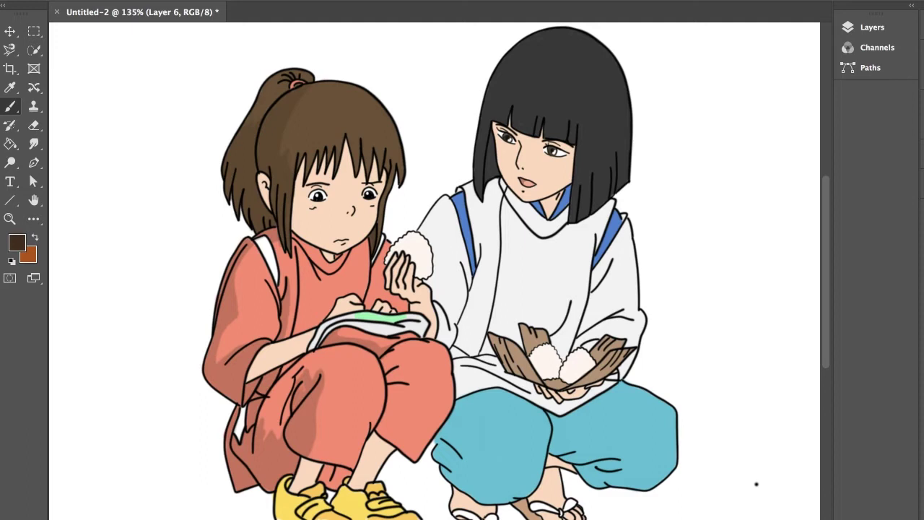
Step: Shade the thigh and hip area behind the ponytailed figure's nearer knee with translucent dark brown
drag(295, 377, 288, 404)
drag(300, 361, 284, 400)
mouse_move(290, 374)
mouse_down()
mouse_move(274, 404)
mouse_move(275, 392)
mouse_up()
mouse_move(288, 376)
mouse_down()
mouse_move(260, 422)
mouse_move(264, 437)
mouse_up()
drag(289, 403, 272, 438)
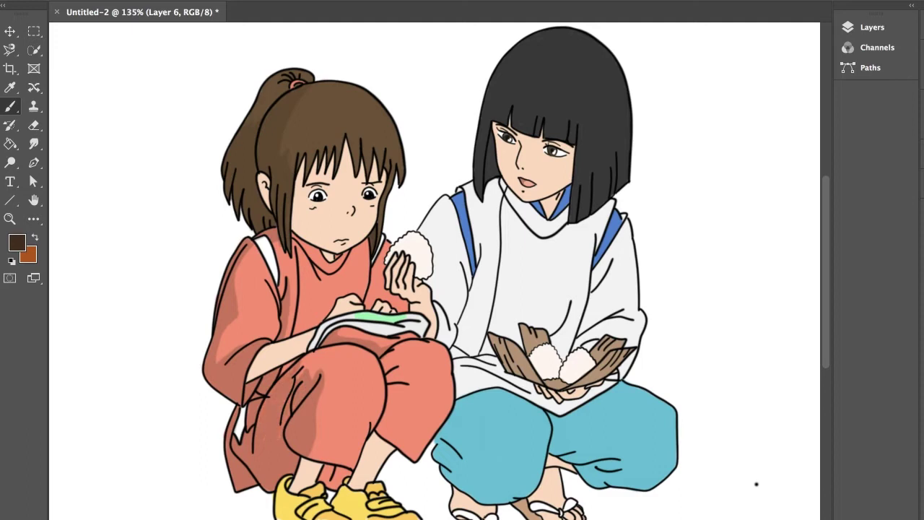
Step: Shade the inner side of the ponytailed figure's other trouser leg, from the knee down to the hem
drag(408, 342, 396, 350)
drag(402, 348, 383, 369)
drag(393, 359, 389, 382)
drag(402, 370, 393, 390)
mouse_move(397, 387)
mouse_down()
mouse_move(389, 397)
mouse_move(395, 388)
mouse_up()
mouse_move(403, 389)
mouse_down()
mouse_move(392, 405)
mouse_move(407, 436)
mouse_move(402, 448)
mouse_move(395, 438)
mouse_up()
drag(394, 406, 380, 443)
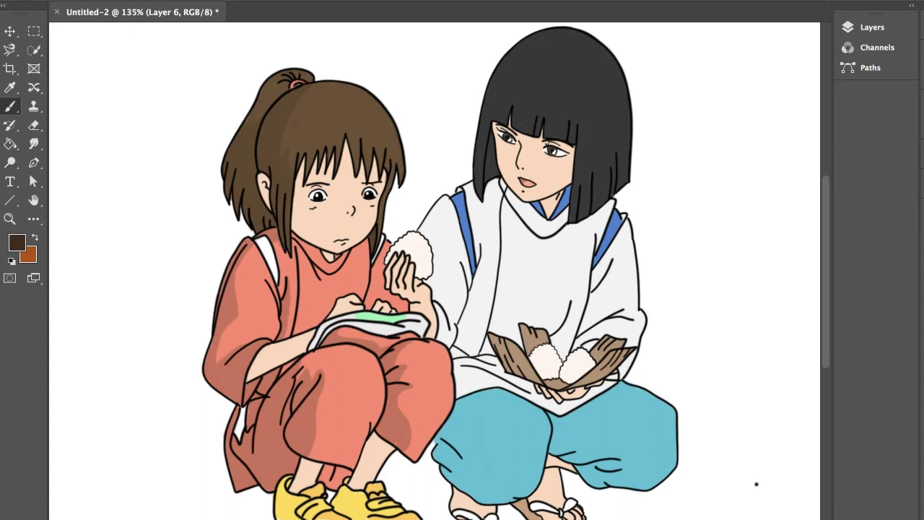
Step: Shade the left edges of both figures' faces and the straight-haired figure's neck with translucent brown
mouse_move(300, 178)
mouse_down()
mouse_move(300, 189)
mouse_move(301, 162)
mouse_move(298, 220)
mouse_up()
mouse_move(300, 206)
mouse_down()
mouse_move(295, 223)
mouse_move(311, 242)
mouse_move(294, 231)
mouse_up()
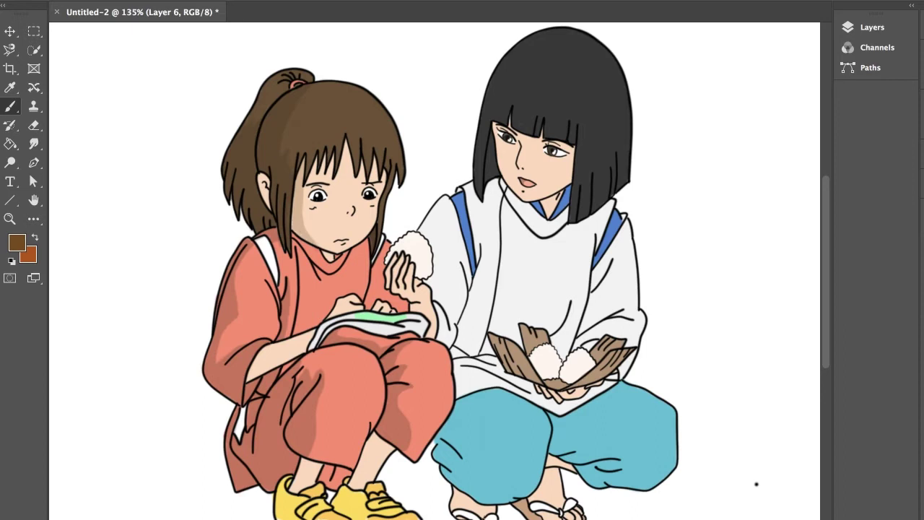
drag(496, 123, 508, 185)
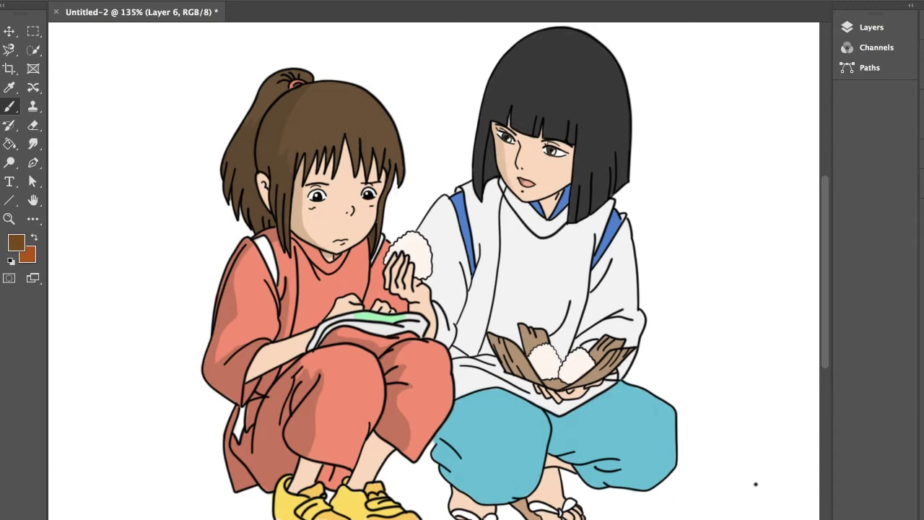
drag(542, 213, 556, 195)
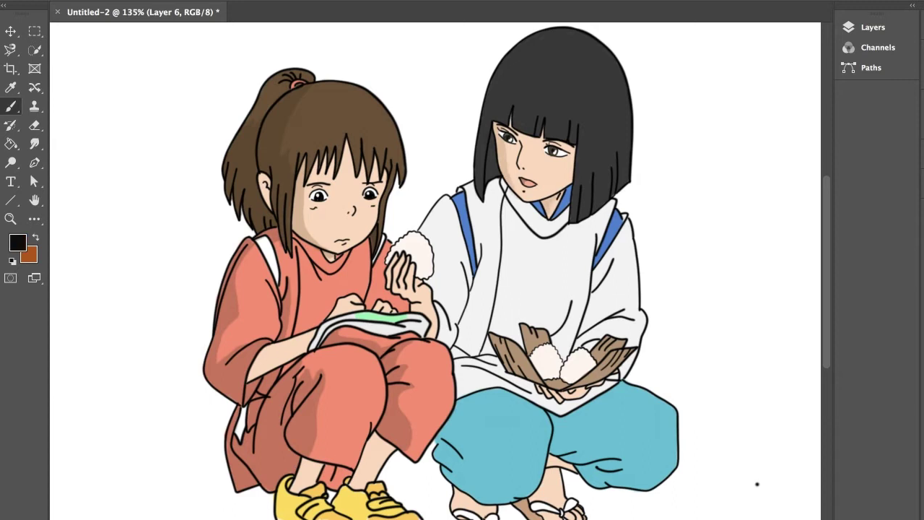
Step: Shade the left lock and left side of the straight-haired figure's hair with translucent black
drag(482, 146, 482, 181)
mouse_move(487, 123)
mouse_down()
mouse_move(513, 60)
mouse_move(494, 85)
mouse_move(518, 49)
mouse_move(501, 114)
mouse_up()
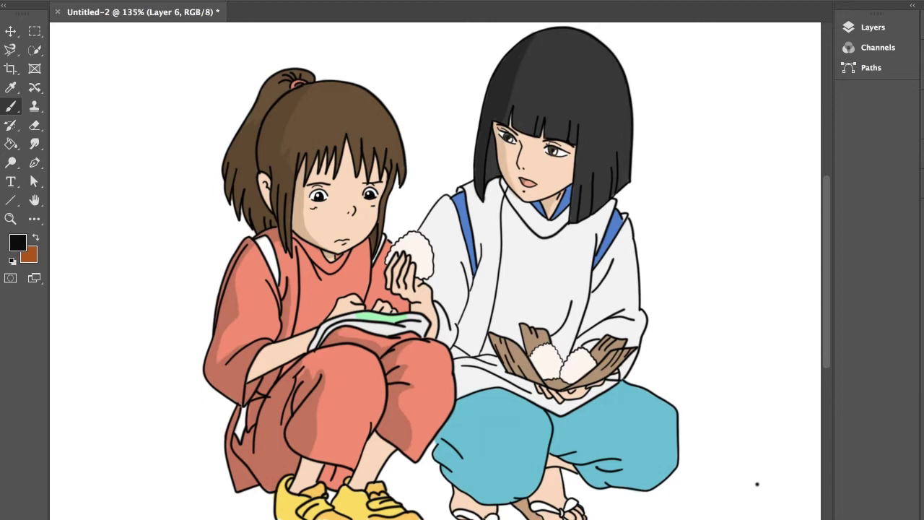
drag(324, 5, 332, 6)
drag(491, 173, 491, 142)
click(493, 173)
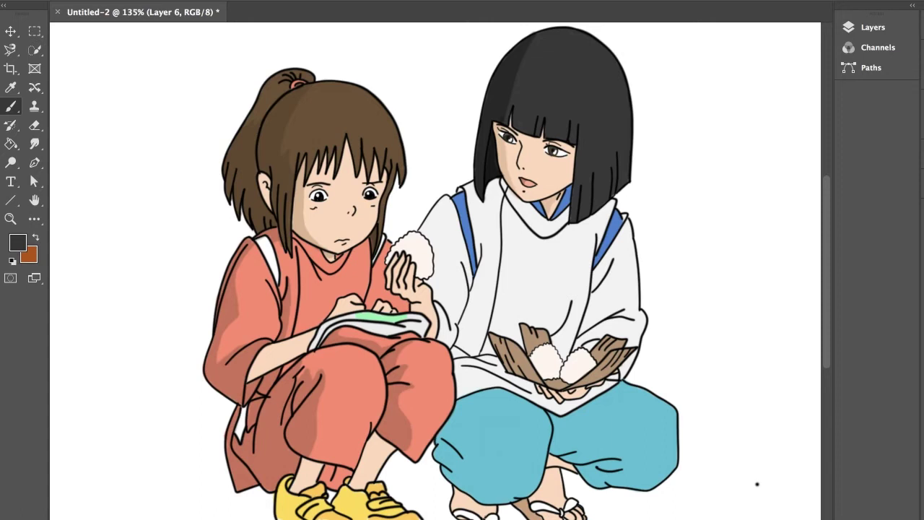
Step: Shade the left shoulder, collar and right sleeve of the straight-haired figure's top with translucent grey
mouse_move(435, 214)
mouse_down()
mouse_move(425, 229)
mouse_move(448, 199)
mouse_move(469, 187)
mouse_move(477, 200)
mouse_move(472, 186)
mouse_move(478, 204)
mouse_move(503, 185)
mouse_move(517, 211)
mouse_up()
key(super+z)
key(super+z)
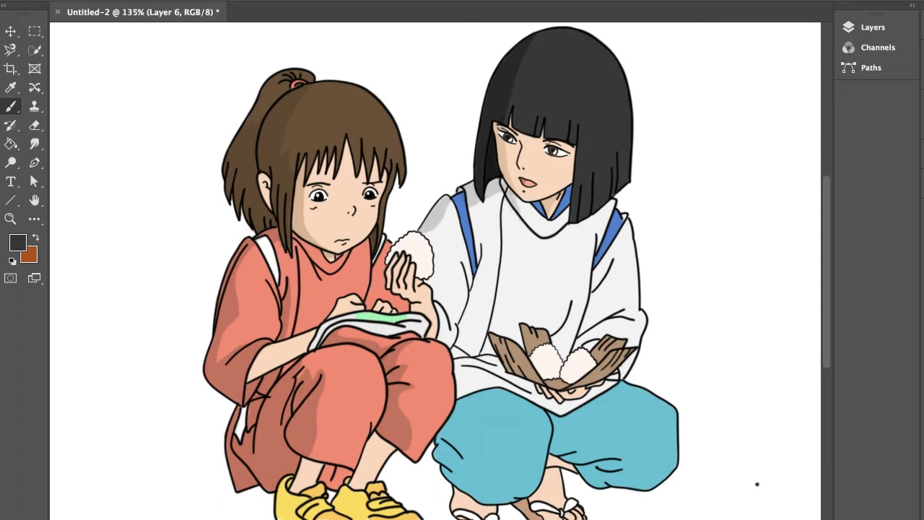
mouse_move(605, 269)
mouse_down()
mouse_move(587, 325)
mouse_move(626, 301)
mouse_move(620, 313)
mouse_move(628, 310)
mouse_move(580, 344)
mouse_move(595, 337)
mouse_move(592, 348)
mouse_up()
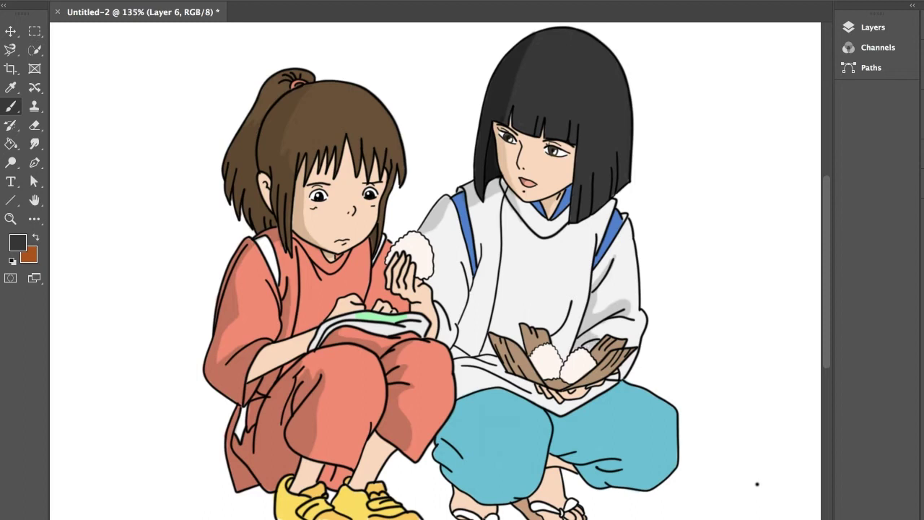
Step: Shade the folds along the left side of the straight-haired figure's white top, from below the shoulder strap to the waist, with translucent grey
drag(484, 264, 469, 318)
drag(483, 286, 465, 351)
mouse_move(477, 319)
mouse_down()
mouse_move(458, 355)
mouse_move(460, 377)
mouse_move(488, 313)
mouse_up()
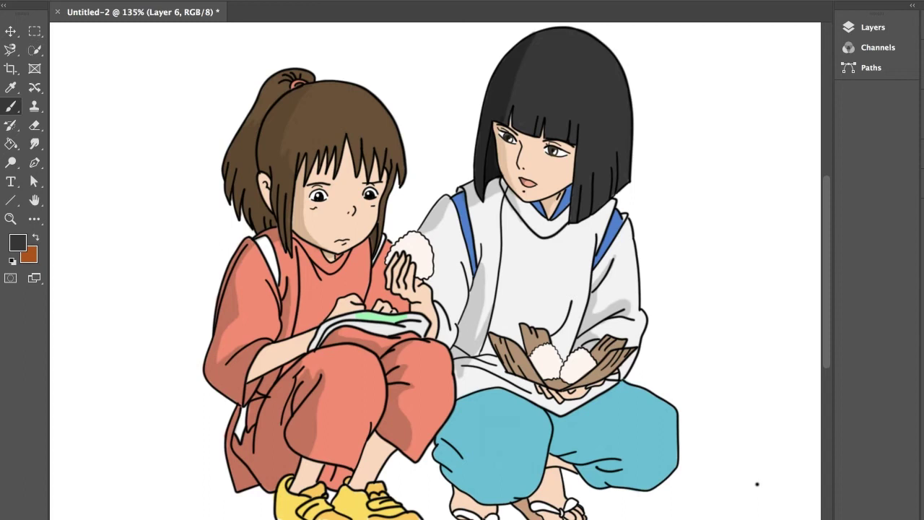
Step: Shade the lower parts of the straight-haired figure's blue trouser legs and both bare ankles with translucent dark grey
mouse_move(469, 371)
mouse_down()
mouse_move(460, 384)
mouse_move(478, 402)
mouse_move(445, 433)
mouse_move(465, 445)
mouse_move(457, 463)
mouse_move(449, 439)
mouse_move(436, 462)
mouse_move(455, 475)
mouse_move(505, 462)
mouse_move(448, 483)
mouse_move(511, 472)
mouse_move(541, 481)
mouse_move(498, 481)
mouse_move(477, 498)
mouse_move(520, 497)
mouse_move(494, 489)
mouse_up()
mouse_move(553, 415)
mouse_down()
mouse_move(555, 425)
mouse_move(575, 414)
mouse_move(570, 433)
mouse_move(601, 430)
mouse_move(580, 432)
mouse_move(583, 442)
mouse_move(555, 439)
mouse_move(565, 452)
mouse_move(634, 436)
mouse_move(593, 442)
mouse_move(629, 445)
mouse_move(598, 459)
mouse_move(632, 454)
mouse_move(593, 483)
mouse_move(580, 464)
mouse_move(616, 478)
mouse_move(645, 458)
mouse_move(664, 462)
mouse_move(667, 447)
mouse_move(676, 454)
mouse_move(657, 482)
mouse_move(621, 487)
mouse_move(658, 467)
mouse_up()
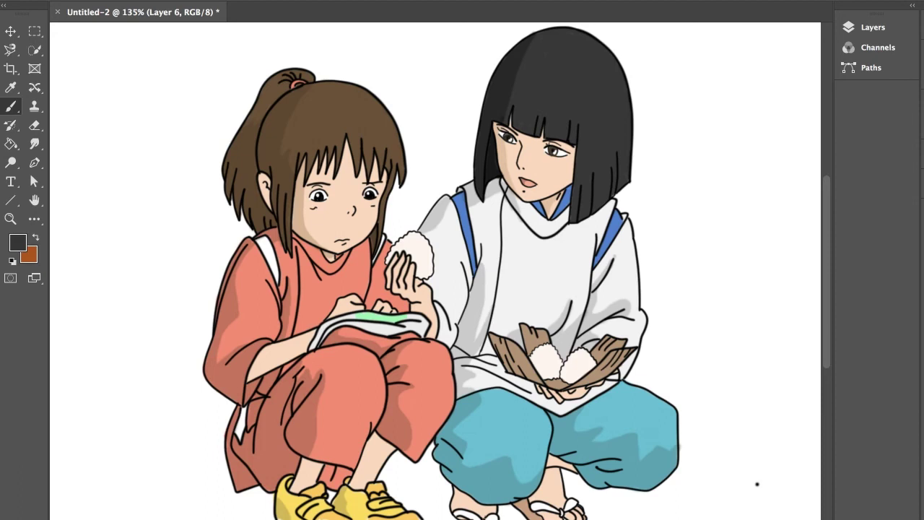
mouse_move(562, 478)
mouse_down()
mouse_move(541, 509)
mouse_move(537, 495)
mouse_move(559, 461)
mouse_move(574, 469)
mouse_up()
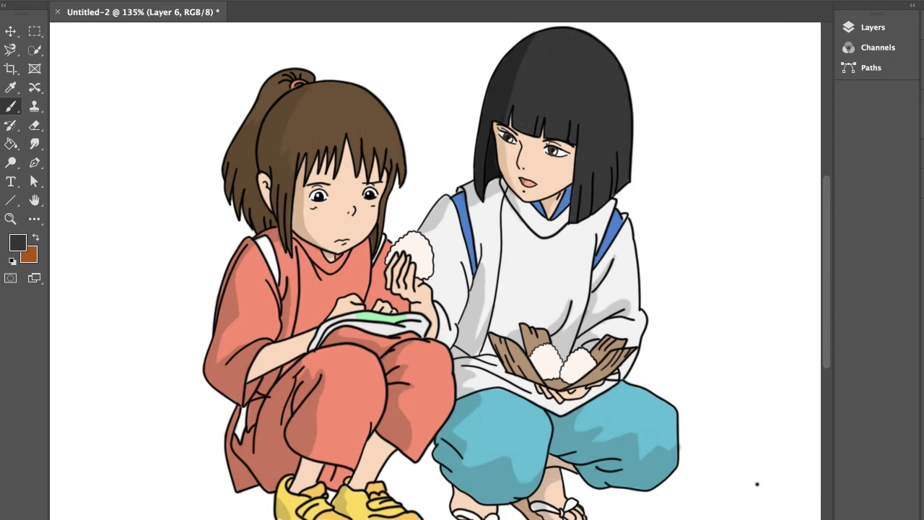
mouse_move(456, 489)
mouse_down()
mouse_move(454, 506)
mouse_move(468, 500)
mouse_move(457, 515)
mouse_up()
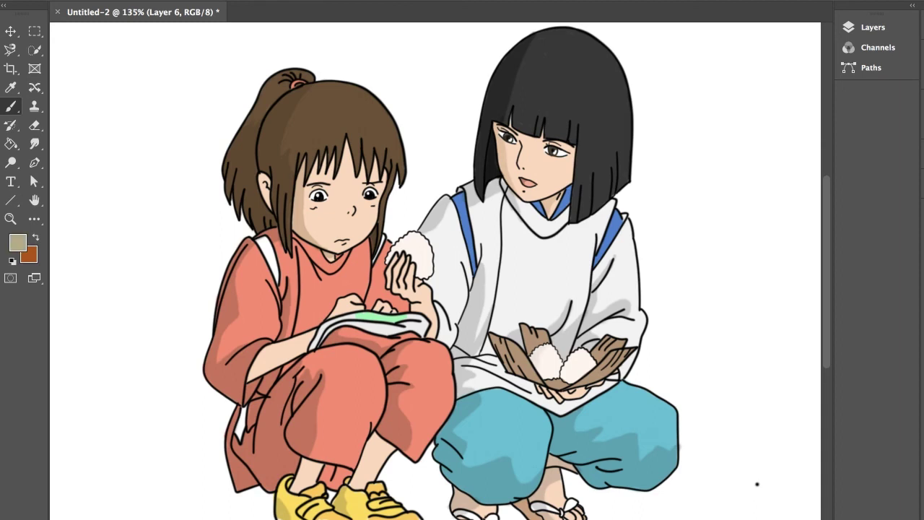
Step: Shade the left edges of the wrapped rice balls and the ponytailed figure's rice ball with translucent beige
mouse_move(540, 374)
mouse_down()
mouse_move(567, 370)
mouse_move(567, 379)
mouse_up()
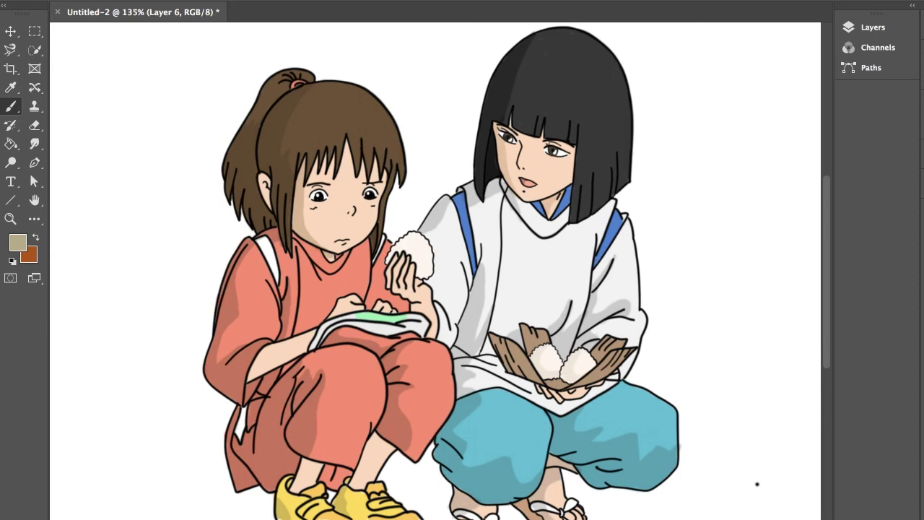
drag(391, 249, 389, 259)
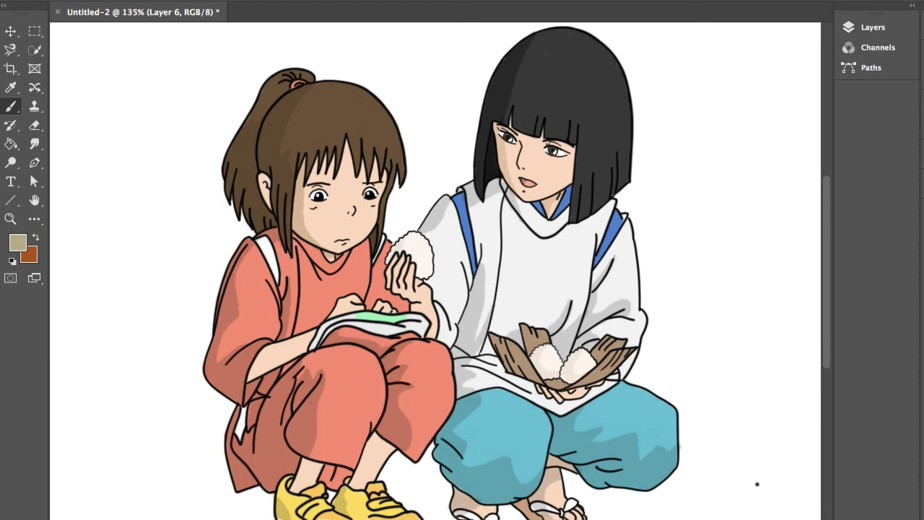